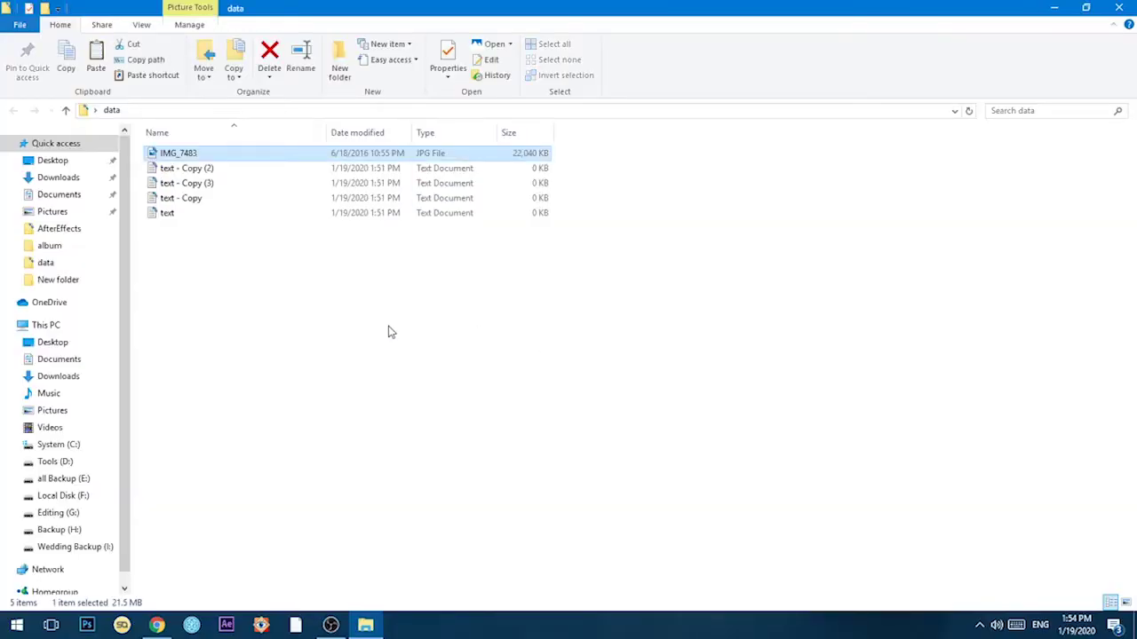
- Display the data folder's files as extra large icons and select the IMG_7483 image
right_click(290, 213)
left_click(273, 270)
right_click(275, 275)
mouse_move(302, 282)
left_click(538, 281)
left_click(263, 226)
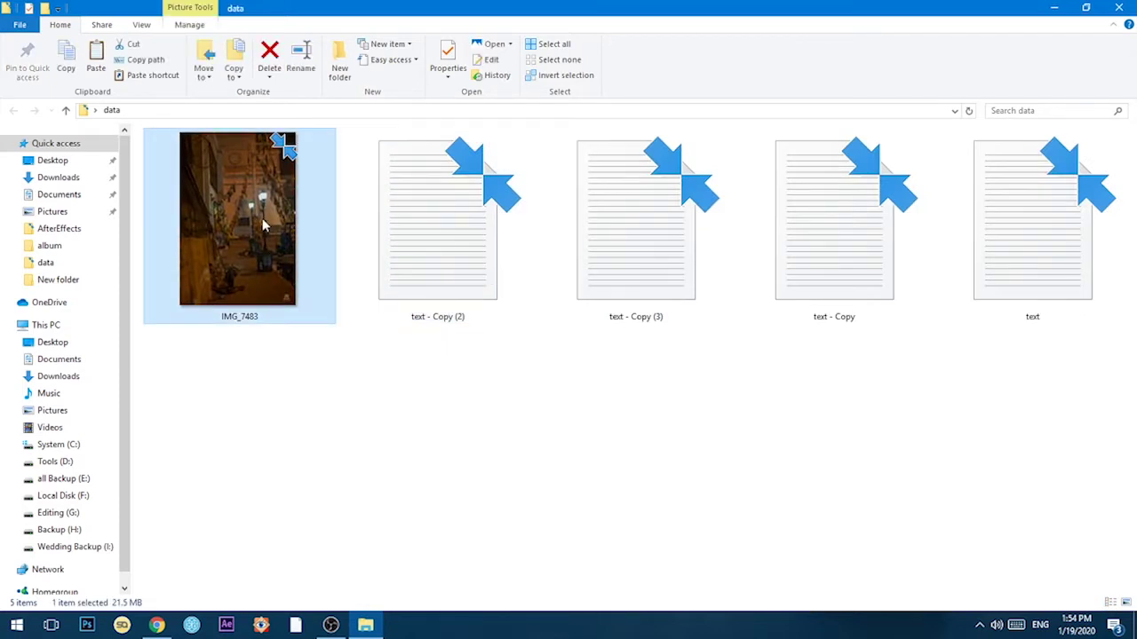
right_click(224, 252)
left_click(592, 522)
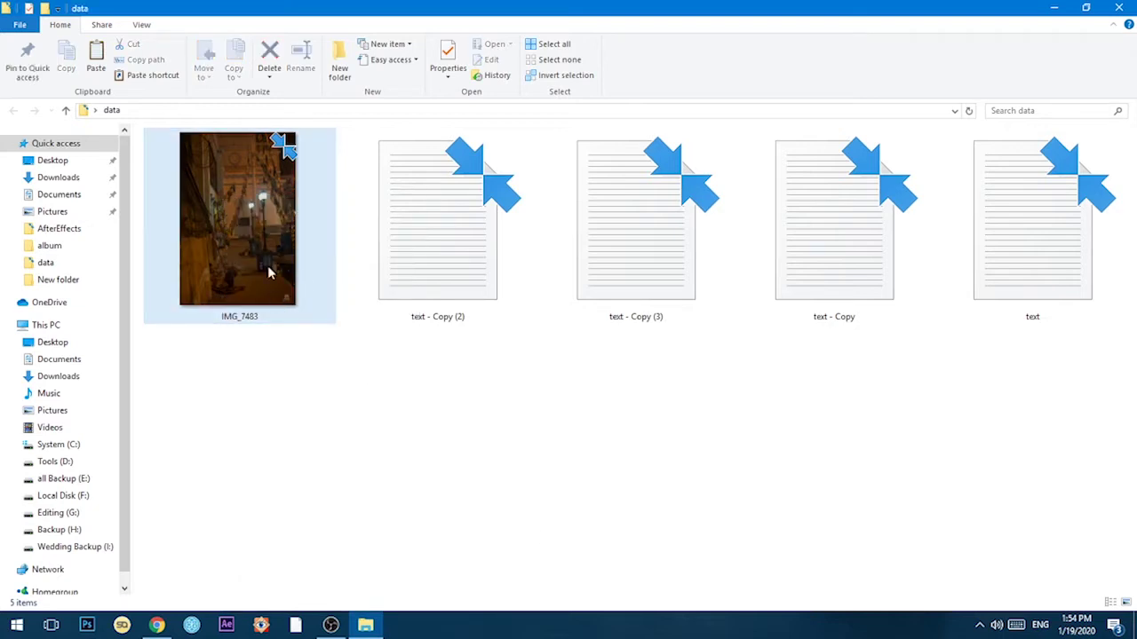
left_click(240, 277)
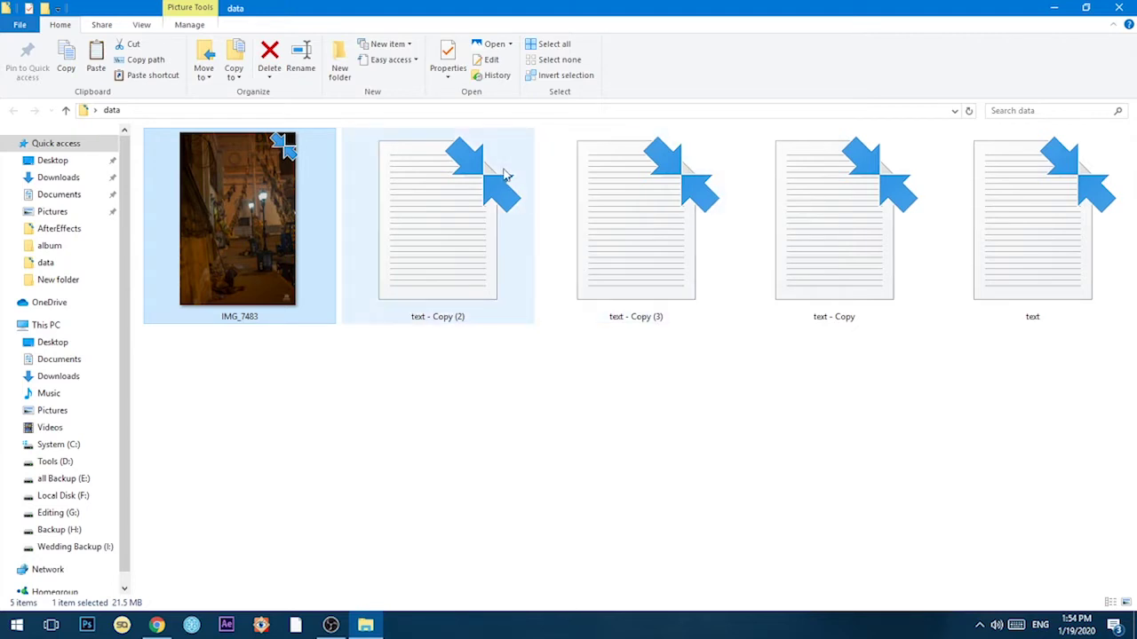
- Make file extensions visible by turning off "Hide extensions for known file types" in Folder Options and applying the change
left_click(142, 25)
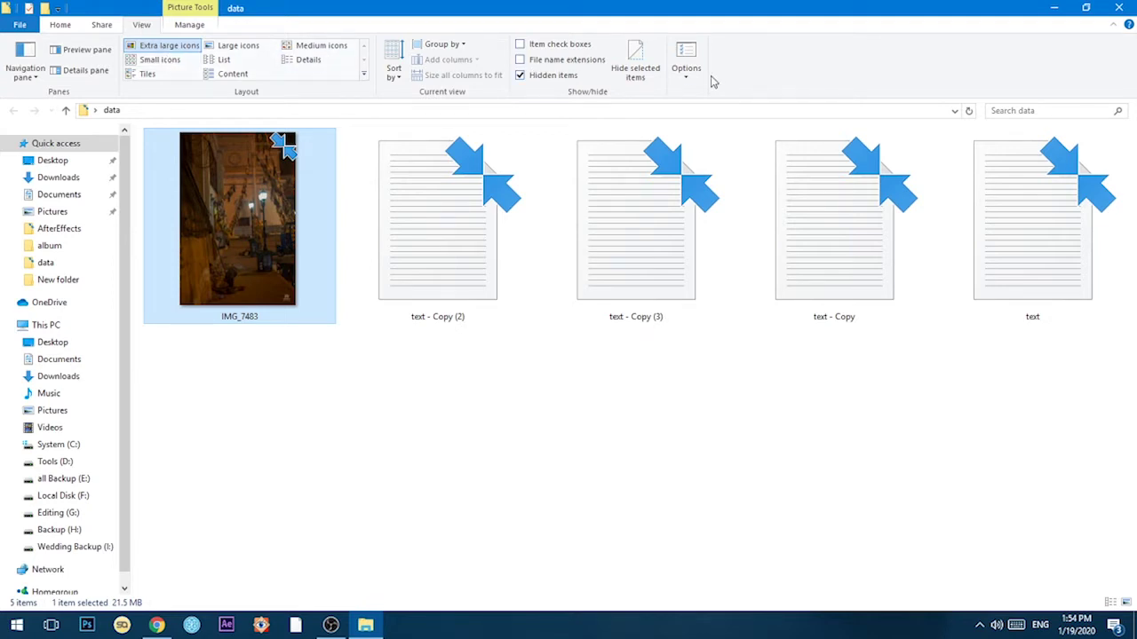
left_click(684, 58)
left_click_drag(158, 157, 445, 168)
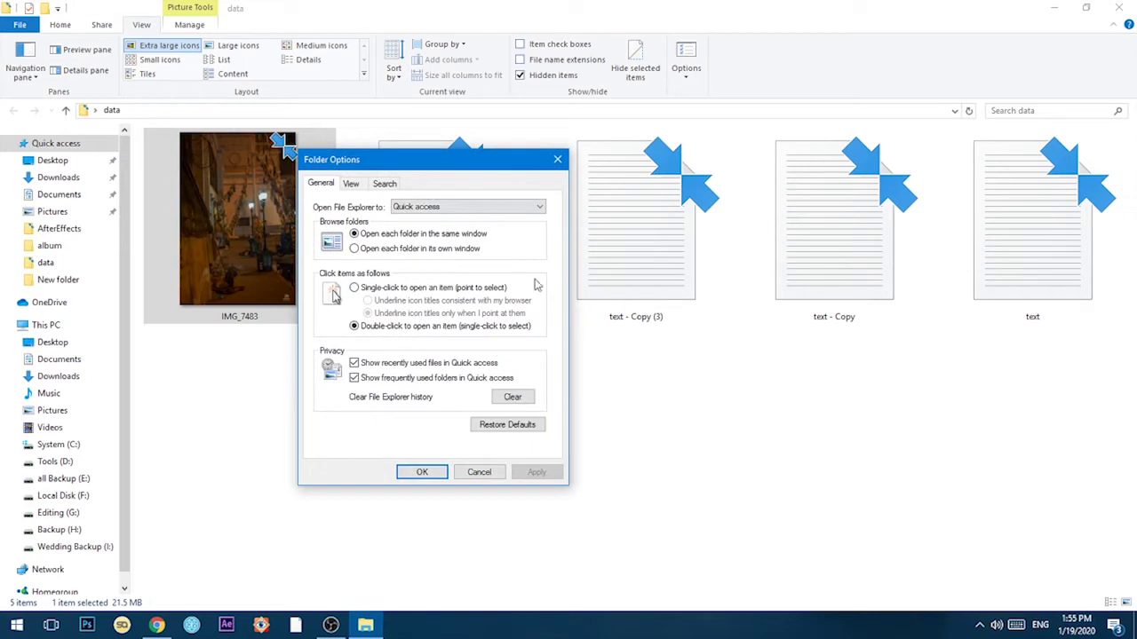
left_click(353, 184)
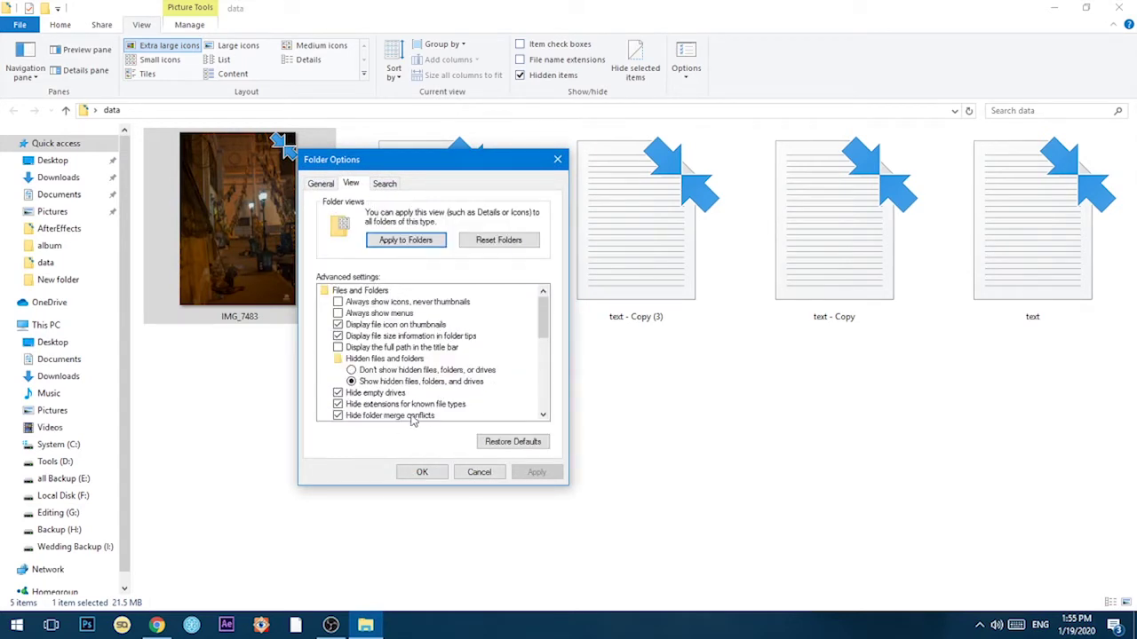
scroll(549, 359, "down", 2)
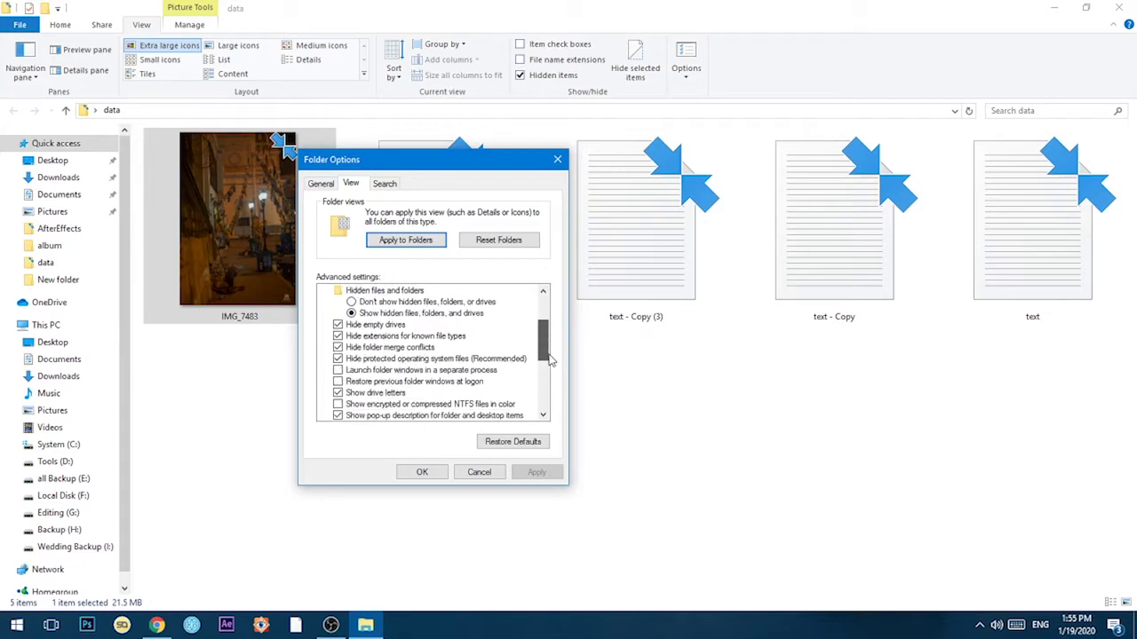
left_click(339, 337)
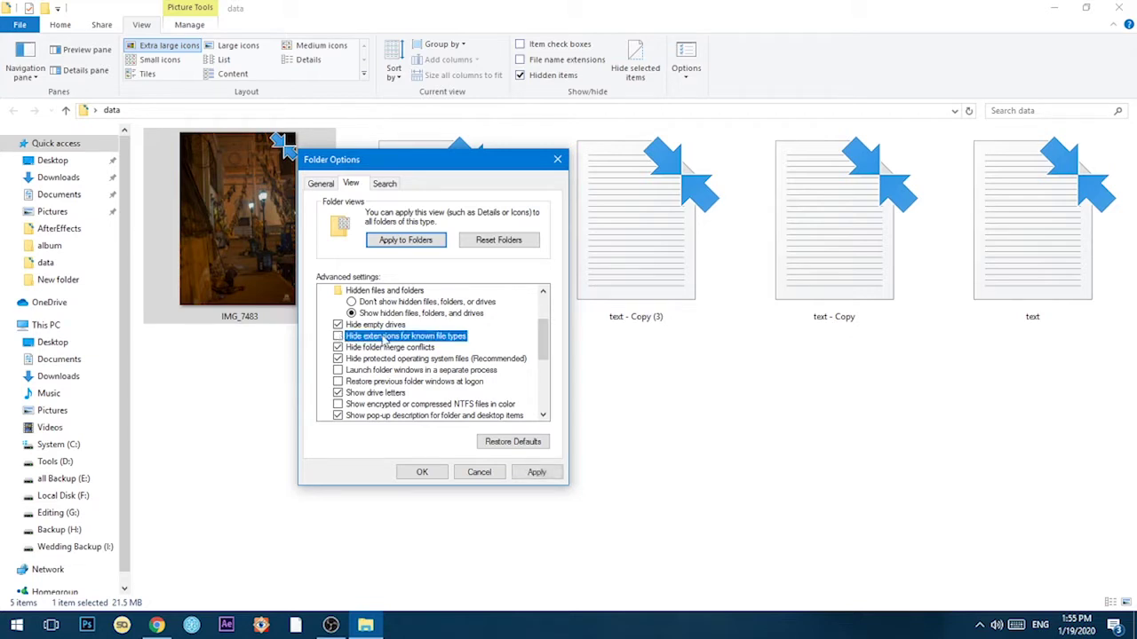
left_click(531, 474)
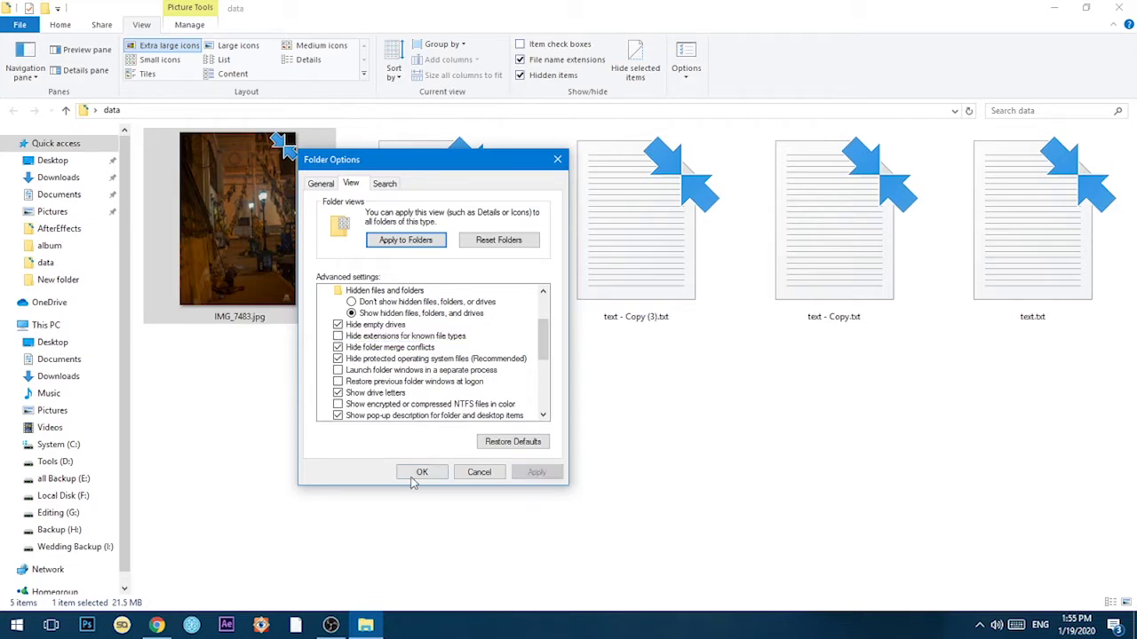
left_click(421, 471)
left_click(224, 266)
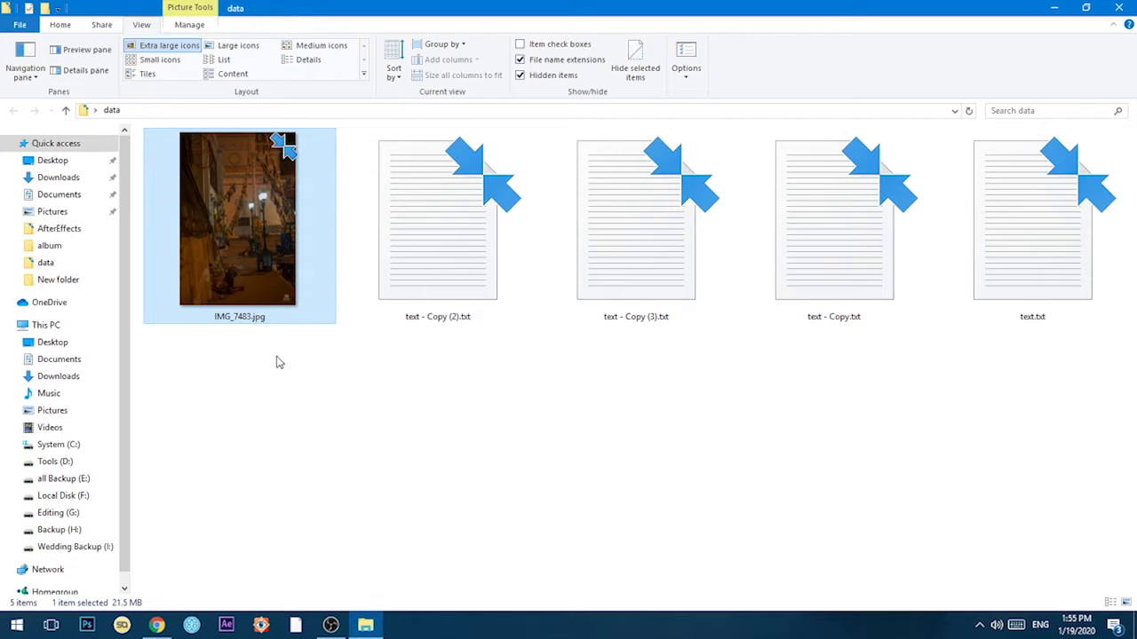
left_click(391, 399)
left_click(270, 275)
right_click(278, 262)
left_click(310, 578)
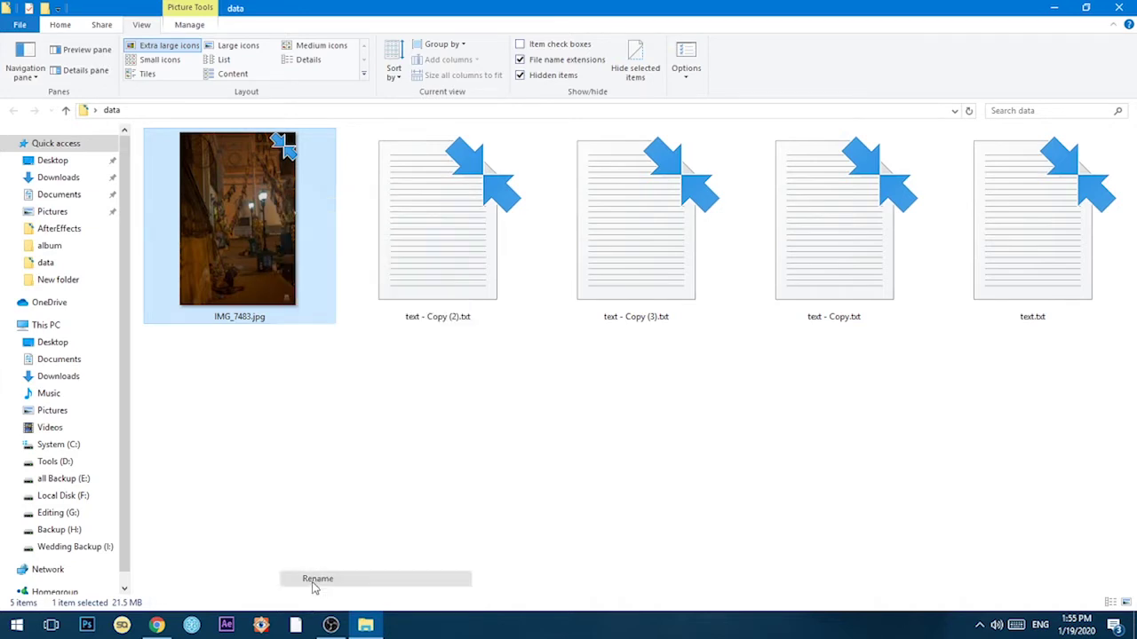
left_click(267, 319)
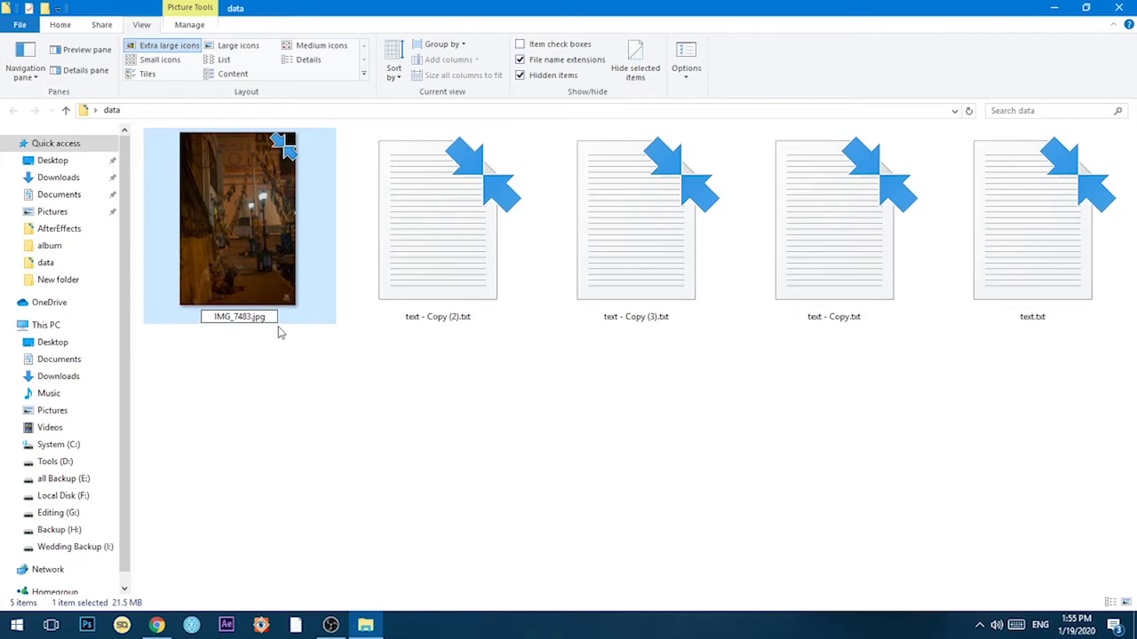
- Open each of the four text files in turn to check its contents, closing each one again
double_click(414, 267)
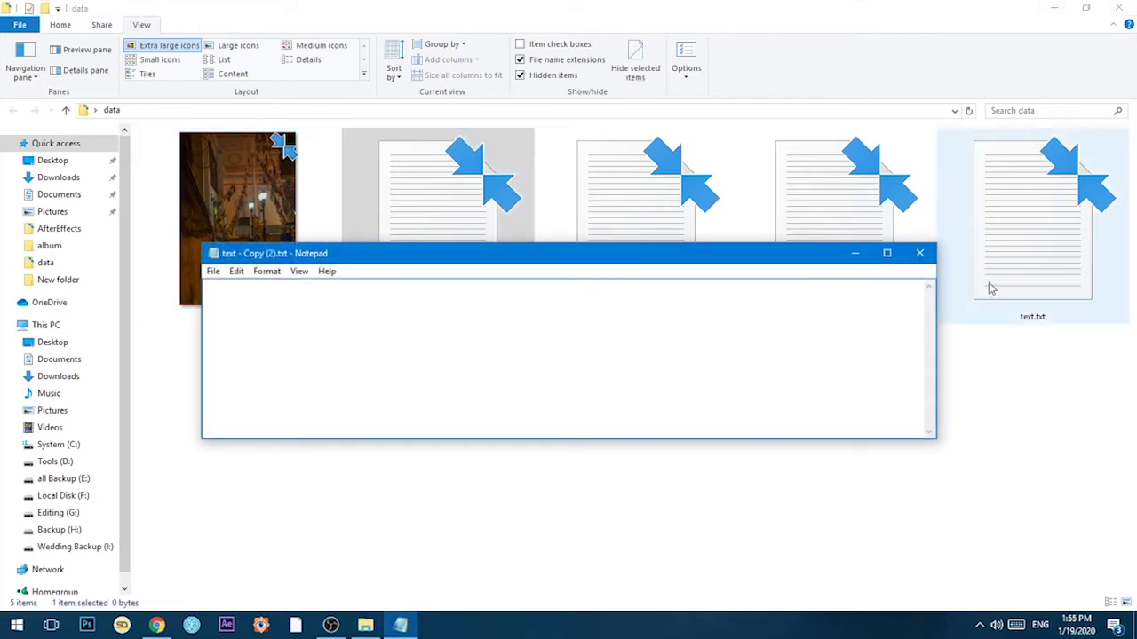
left_click(920, 253)
double_click(660, 249)
left_click(920, 253)
double_click(825, 227)
left_click(916, 255)
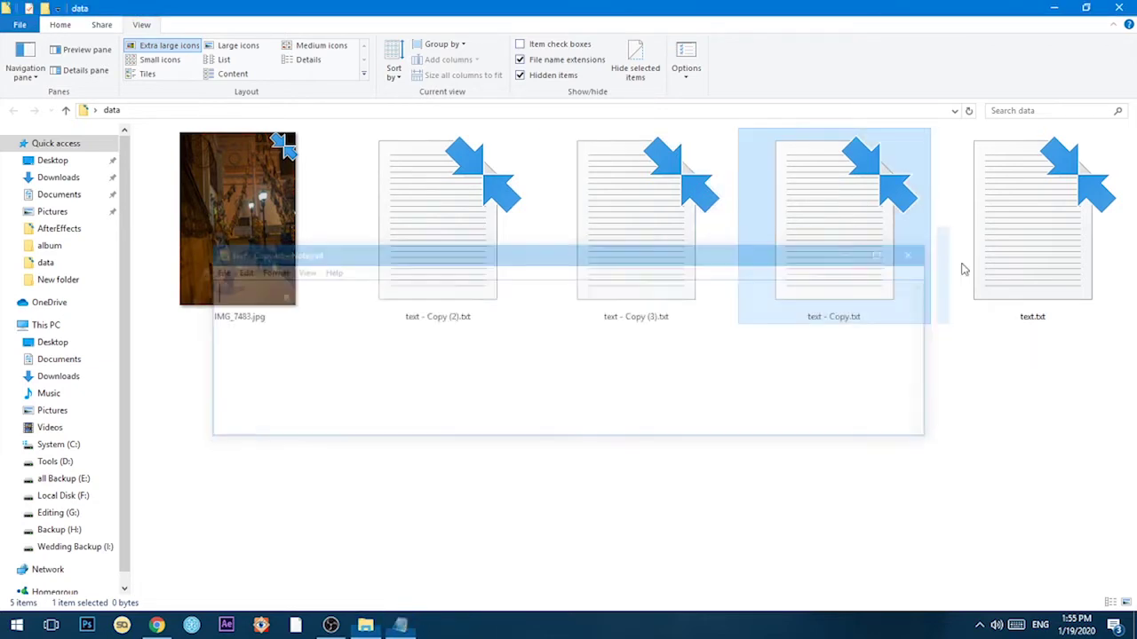
double_click(1033, 266)
left_click(920, 254)
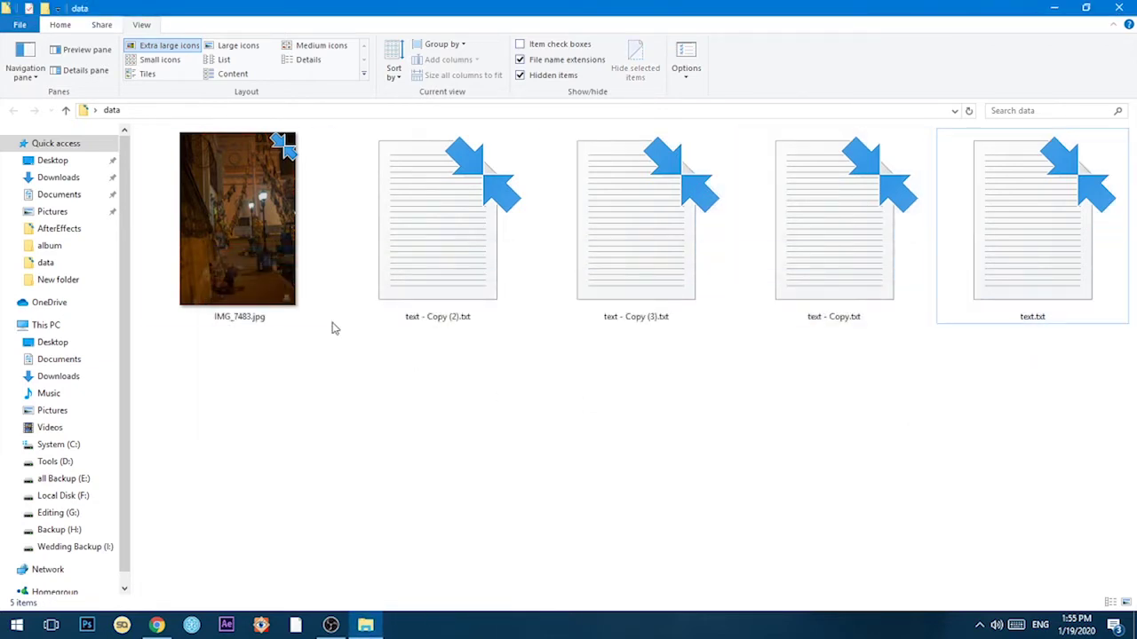
right_click(273, 194)
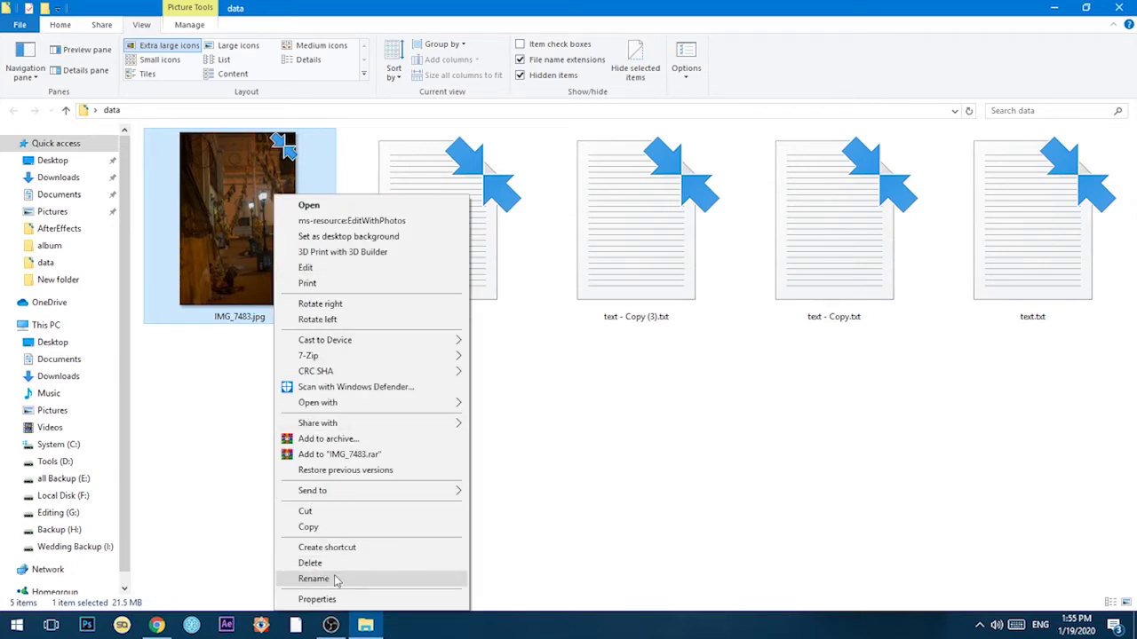
left_click(335, 581)
key("Escape")
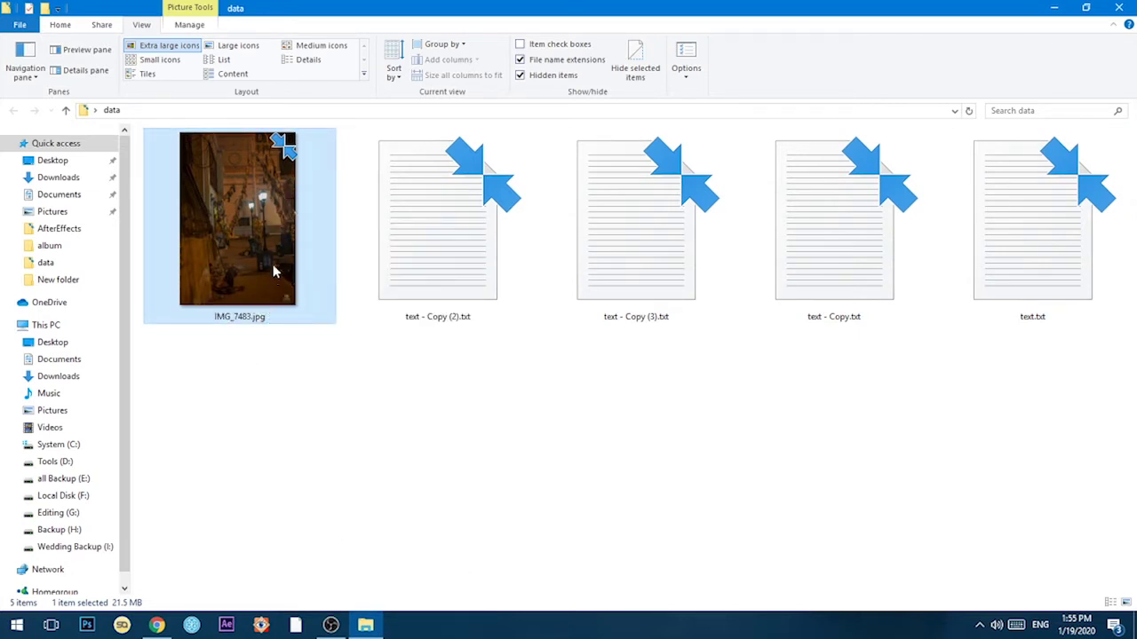
- Rename IMG_7483.jpg to IMG_7483.txt and accept the extension change
right_click(273, 271)
left_click(343, 579)
left_click(266, 318)
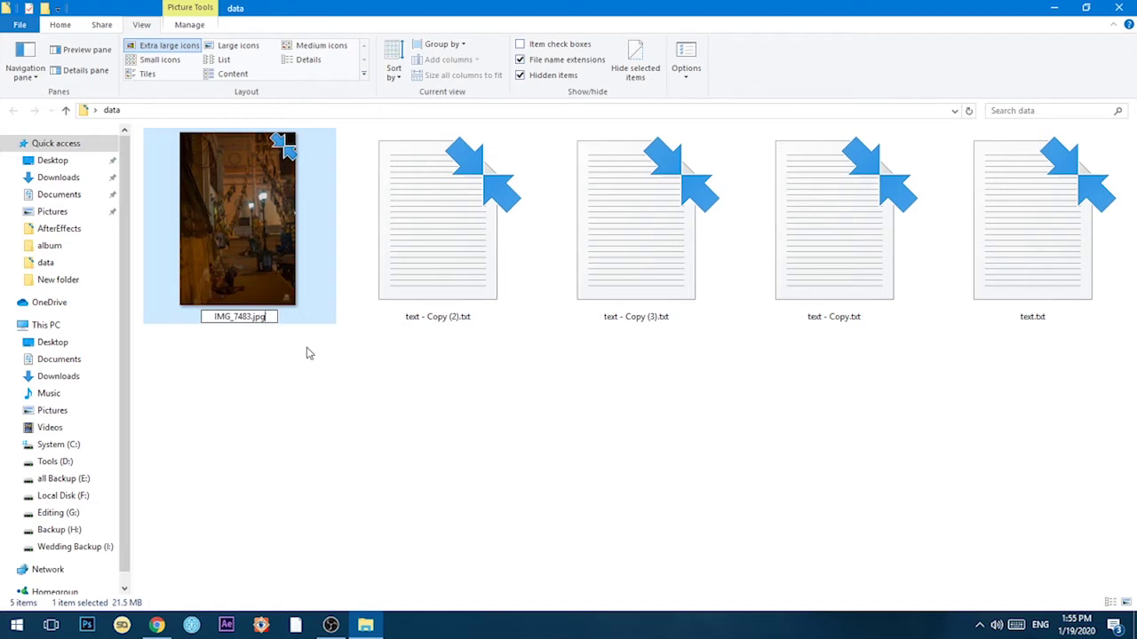
key("BackSpace")
key("BackSpace")
key("BackSpace")
type("txt")
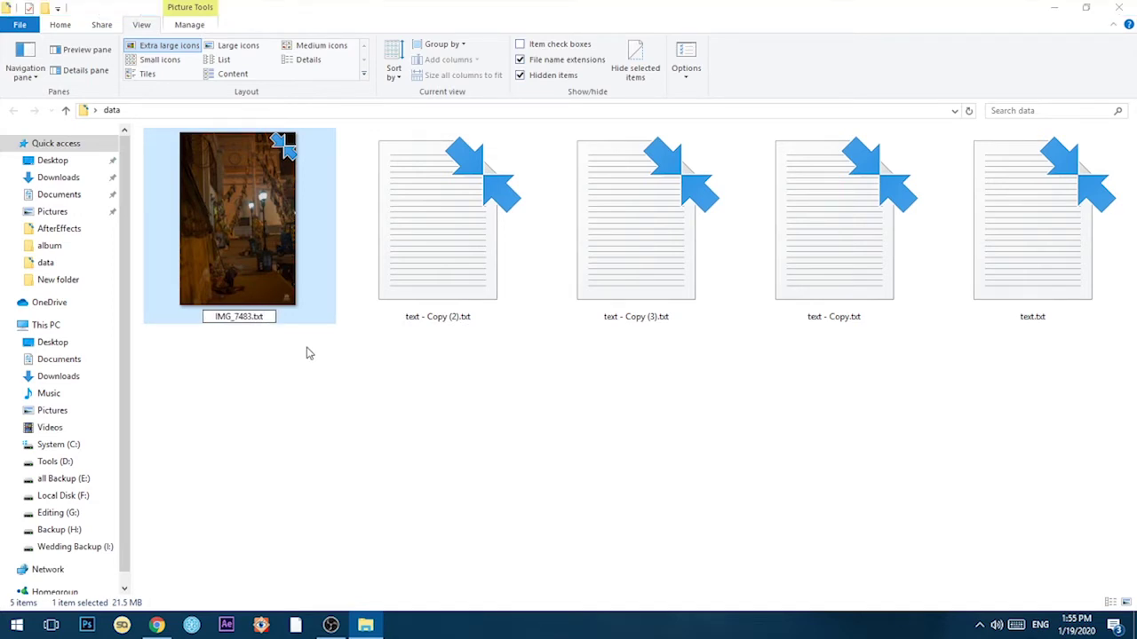
key("Return")
key("Return")
- Show the folder in Details view, and open IMG_7483.txt in Notepad to check how it loads
key("ctrl+shift+6")
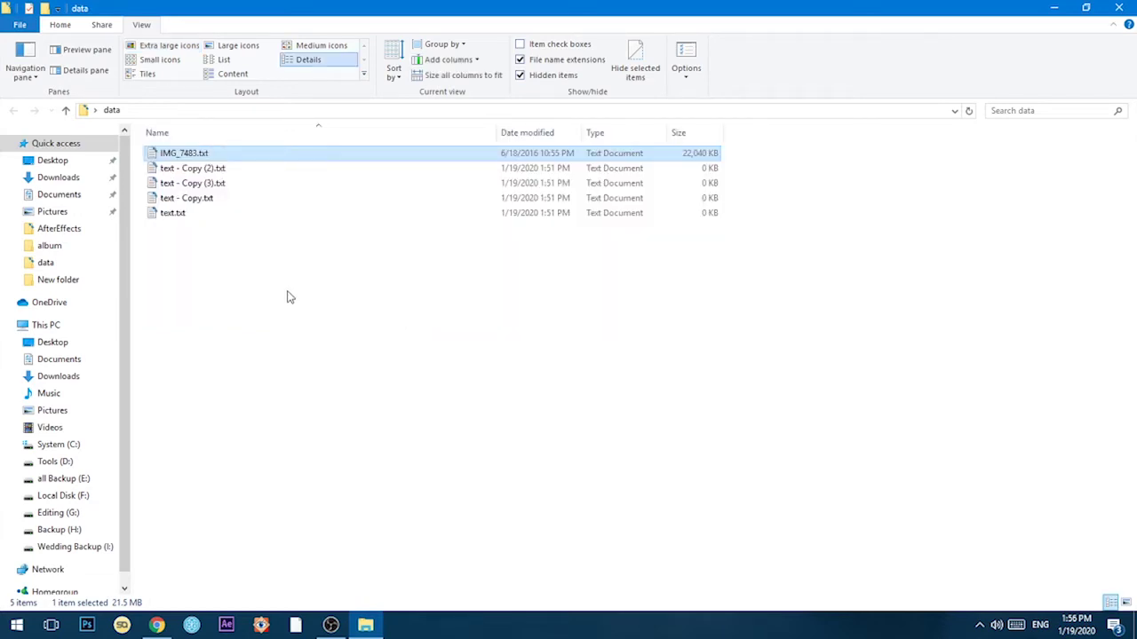
double_click(199, 158)
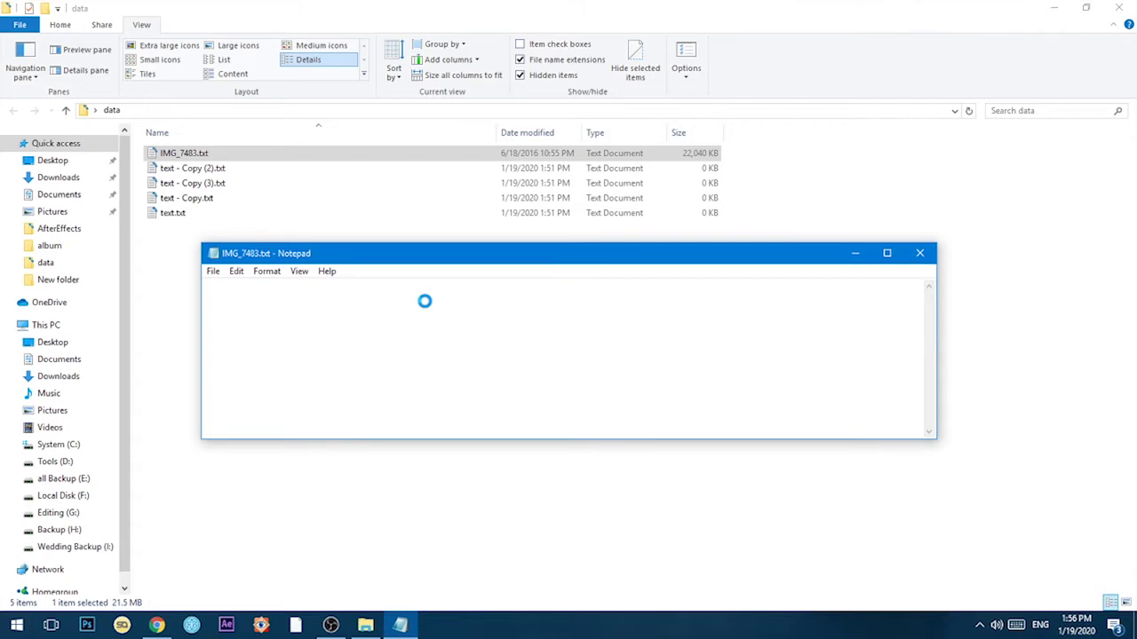
left_click(441, 347)
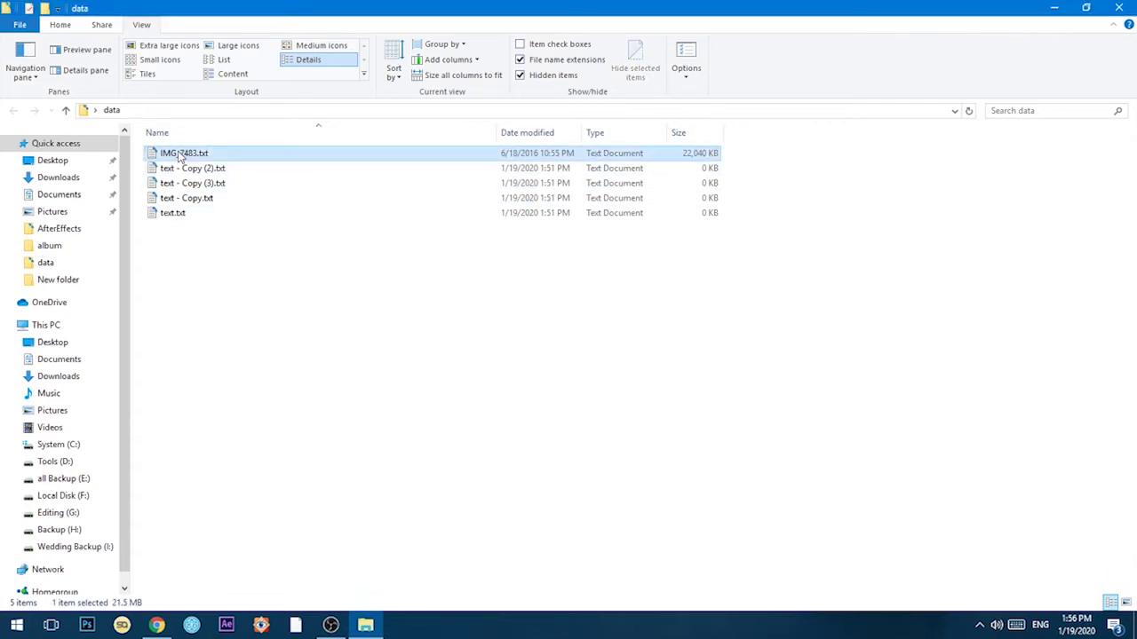
right_click(360, 295)
mouse_move(381, 307)
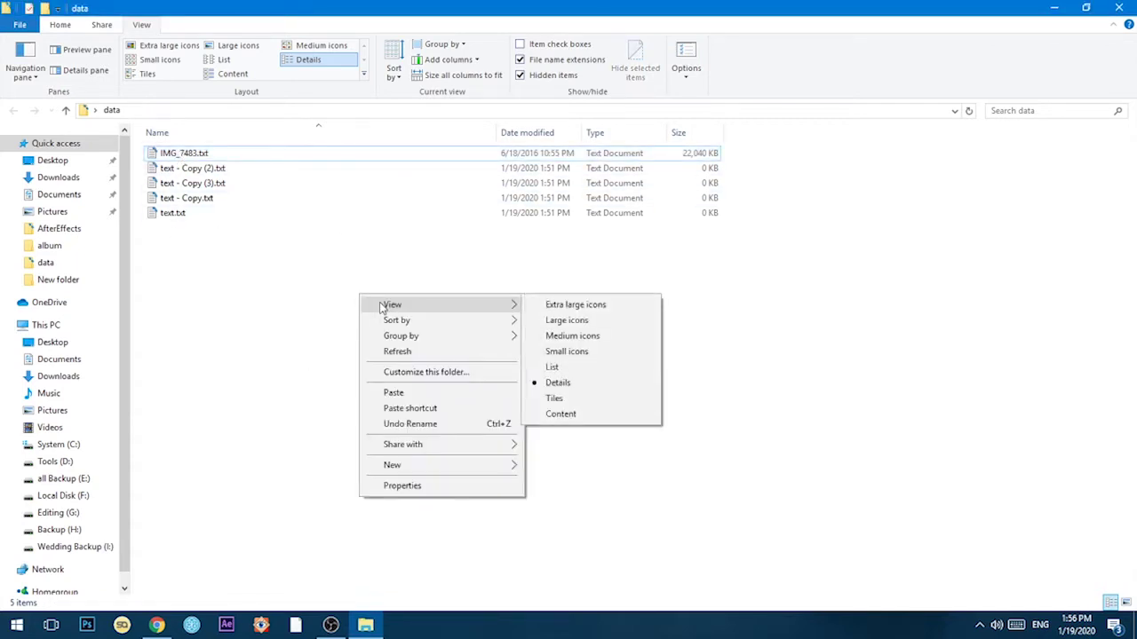
left_click(257, 242)
right_click(232, 221)
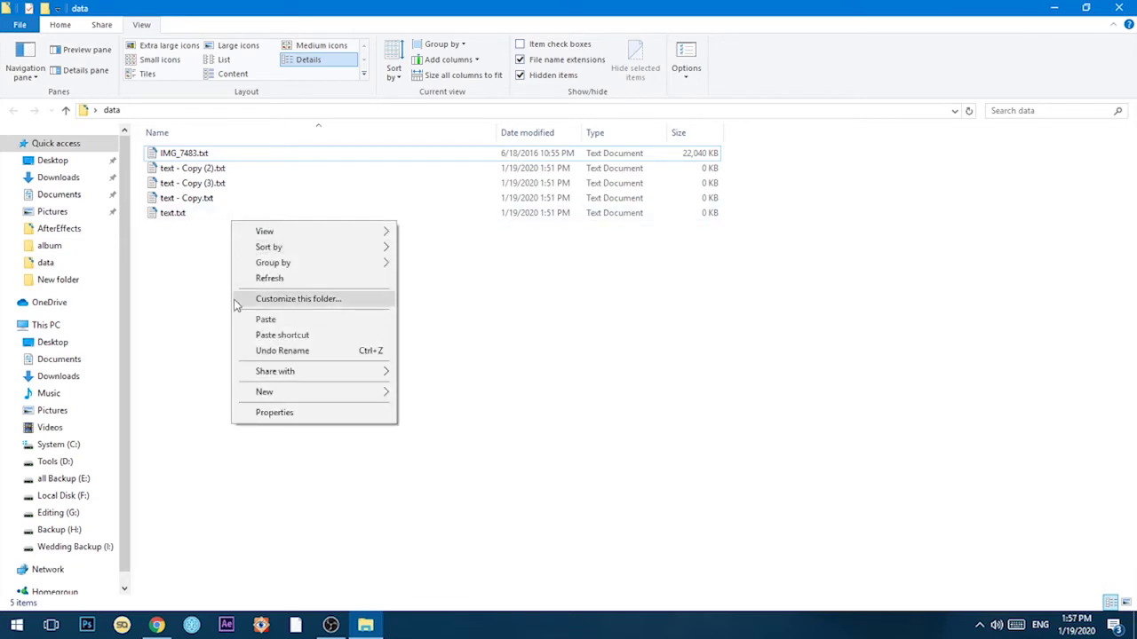
- Rename IMG_7483.txt back to IMG_7483.jpg and accept the extension change
left_click(216, 153)
right_click(214, 151)
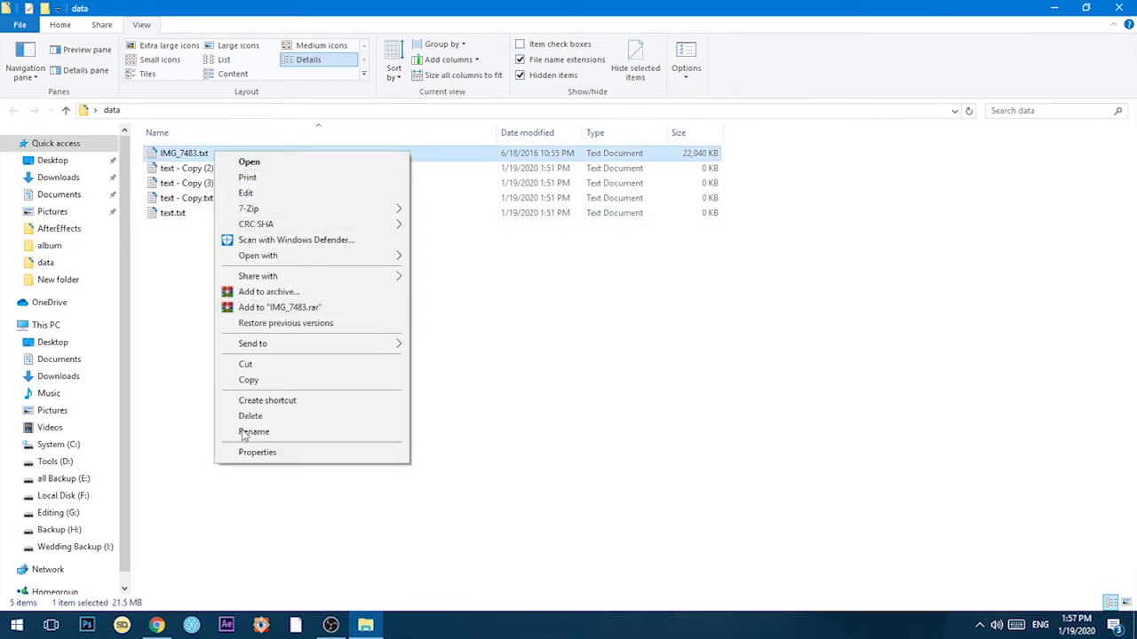
left_click(253, 432)
left_click(217, 153)
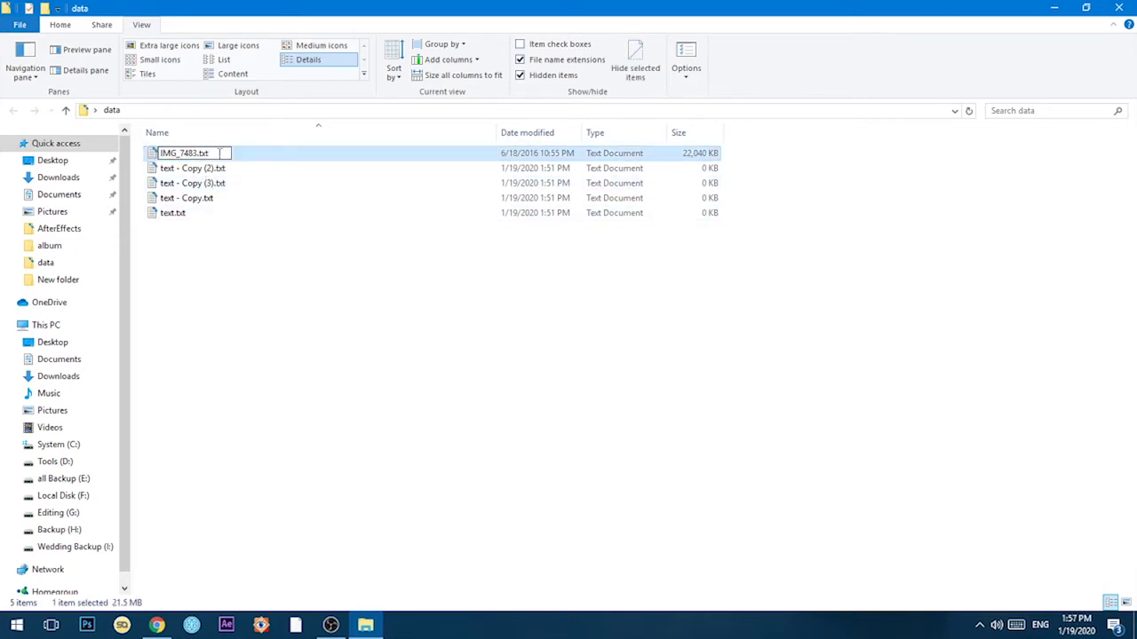
key("BackSpace")
key("BackSpace")
type("jpg")
key("Return")
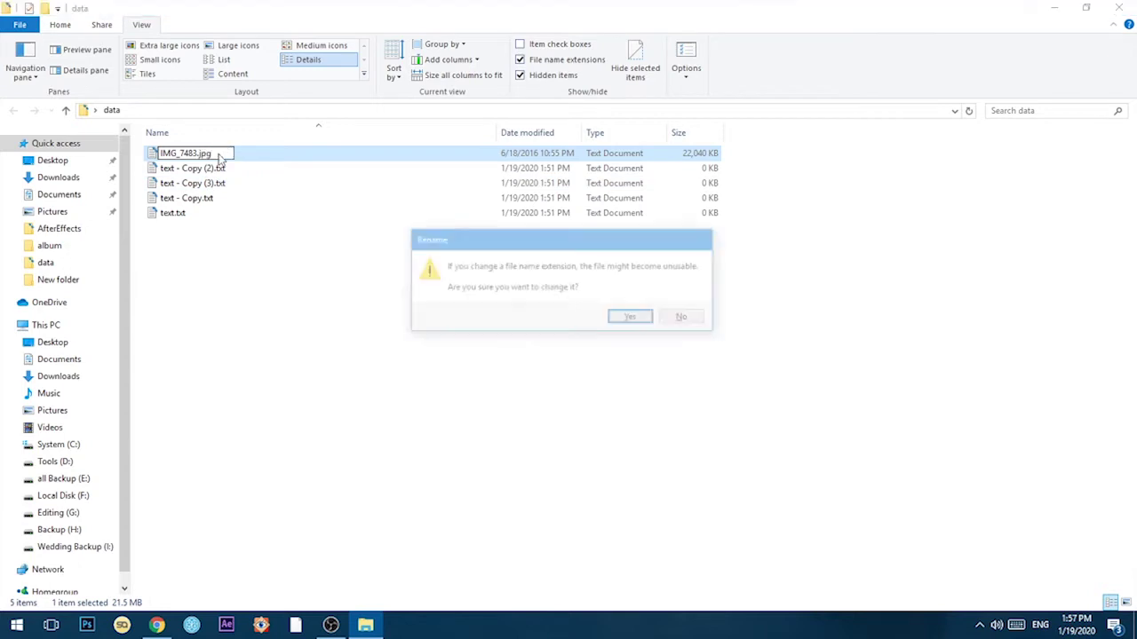
left_click(629, 317)
- Display the folder's files as extra large icons again and check the IMG_7483.jpg thumbnail
right_click(435, 273)
mouse_move(470, 284)
left_click(655, 284)
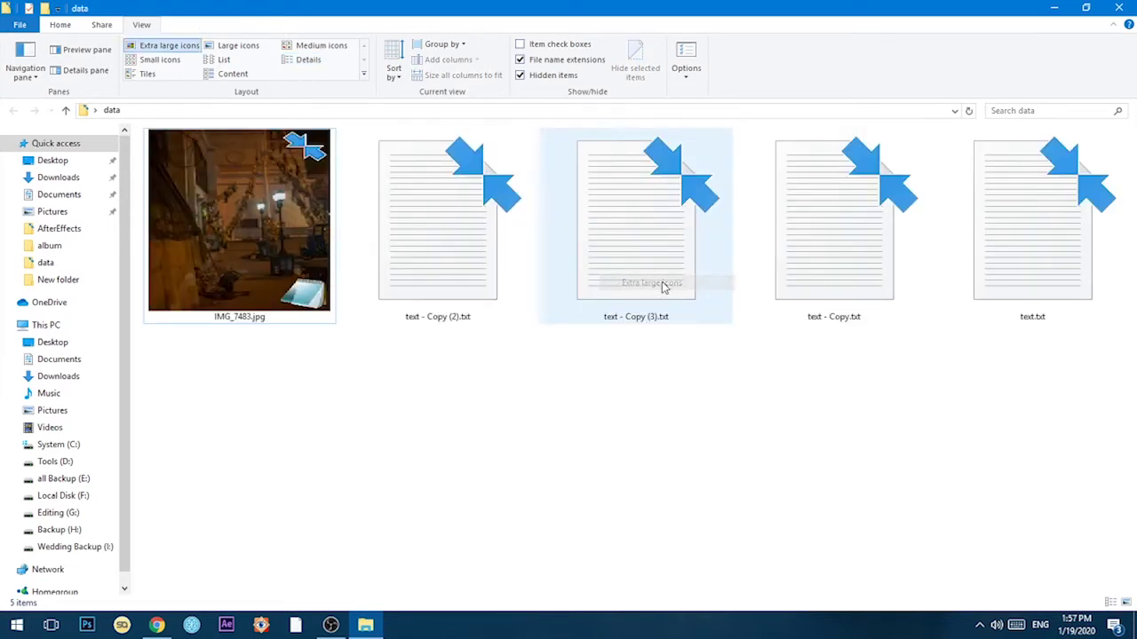
left_click(256, 281)
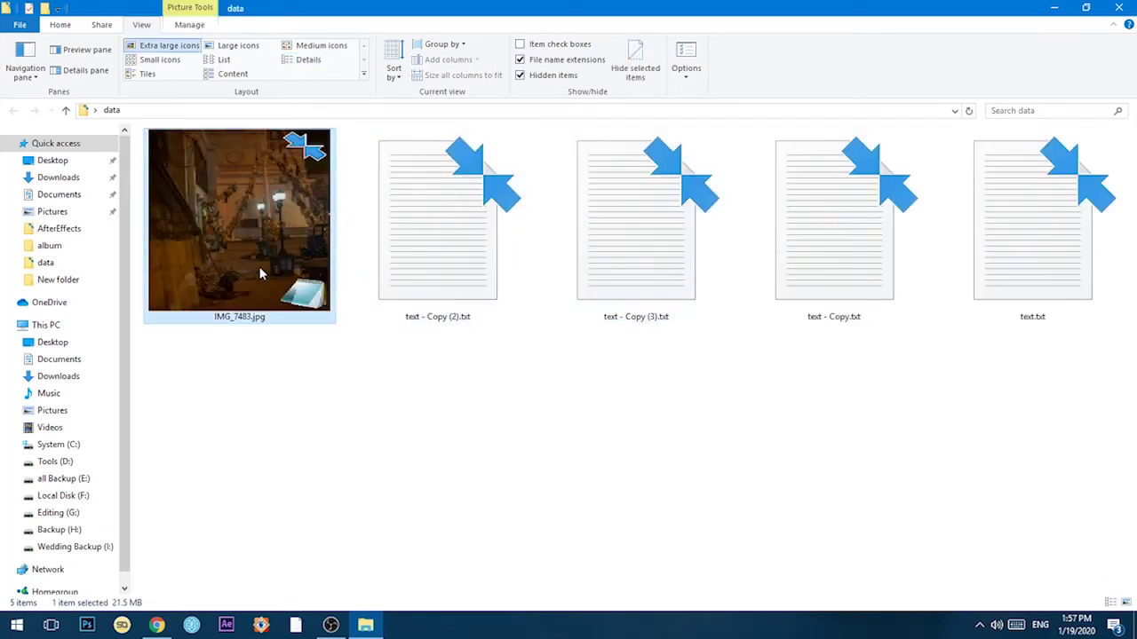
left_click(684, 411)
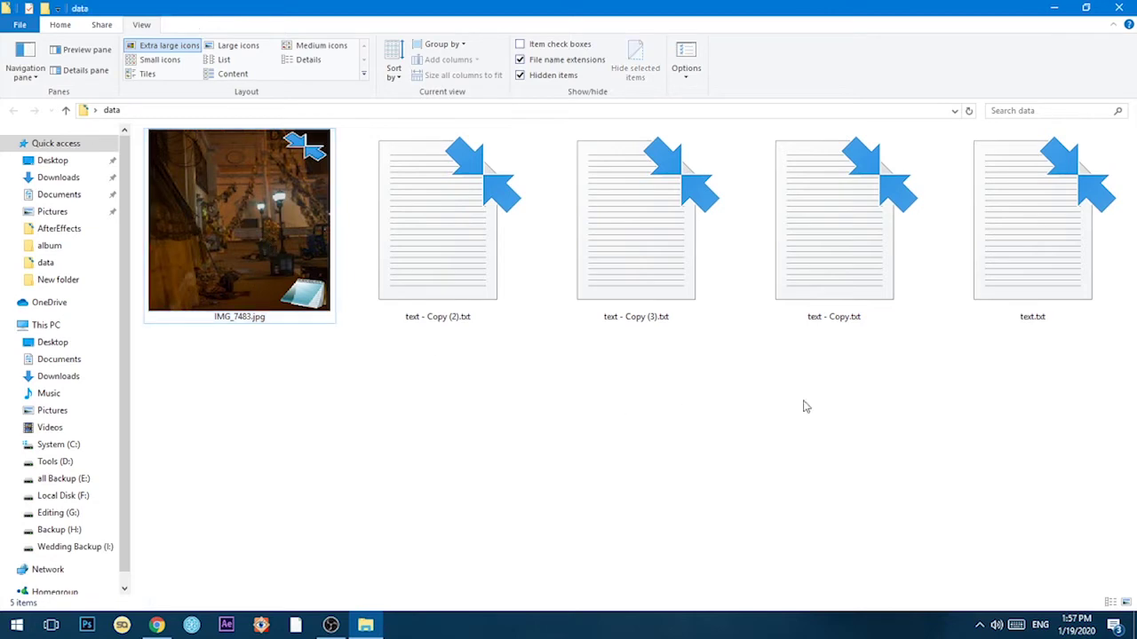
- Select the image and all four text files in the data folder together
left_click_drag(1059, 364, 217, 253)
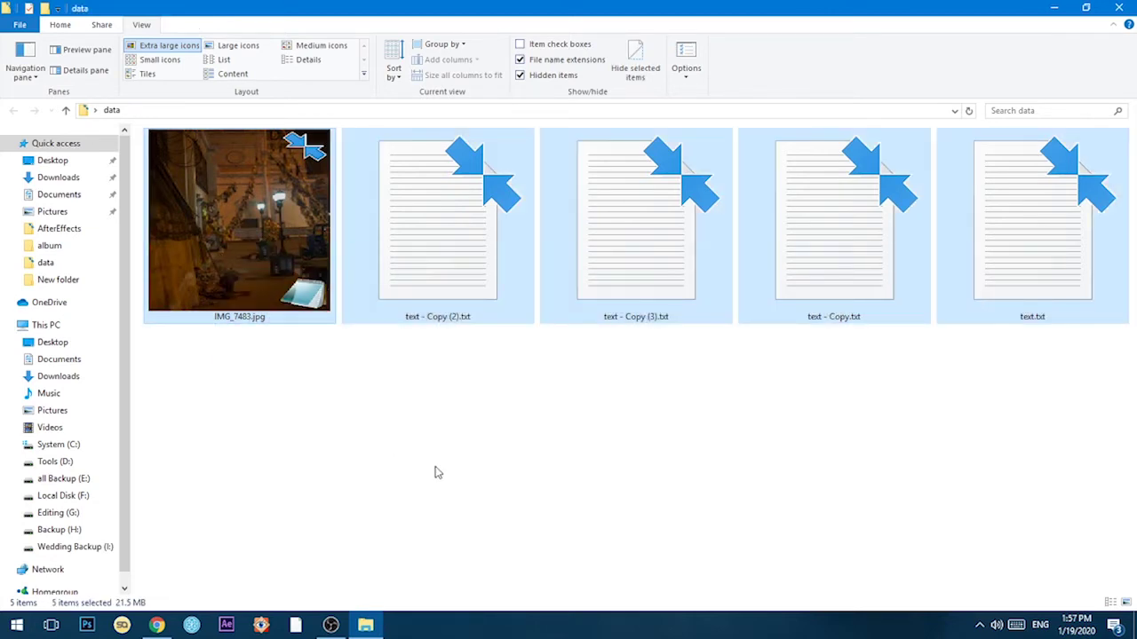
left_click_drag(1085, 396, 186, 255)
left_click(447, 454)
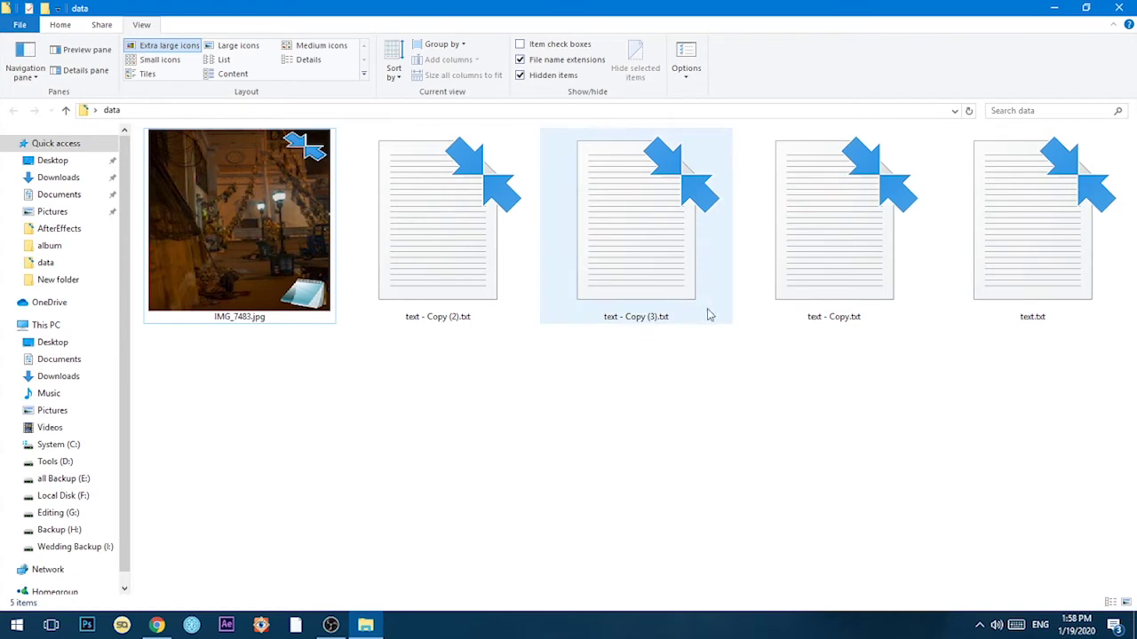
left_click_drag(1073, 378, 155, 250)
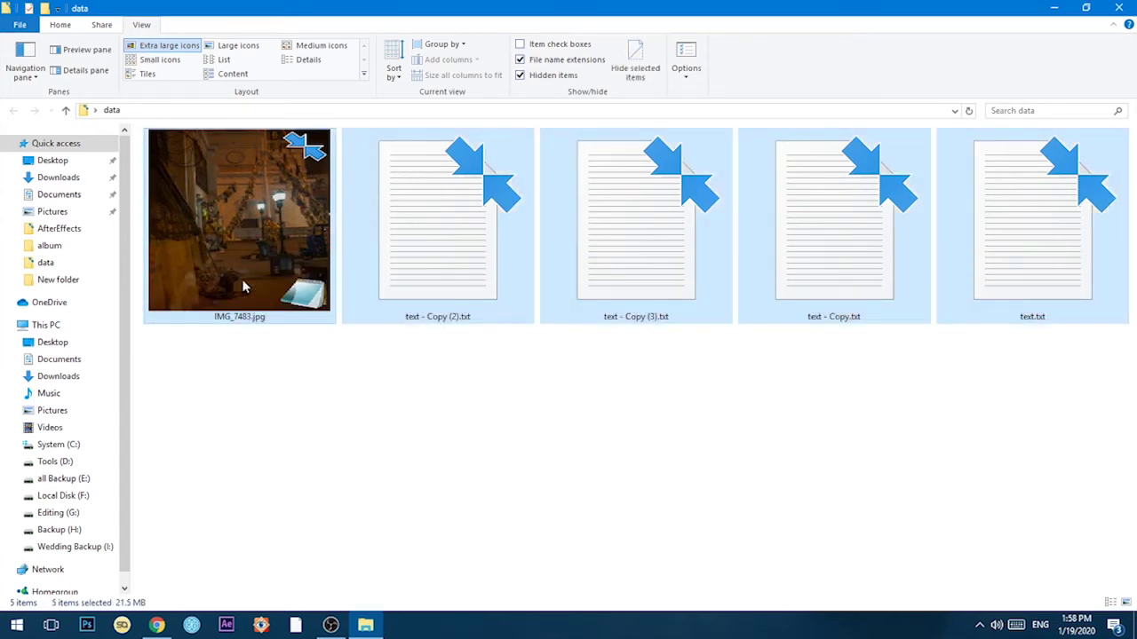
left_click(497, 404)
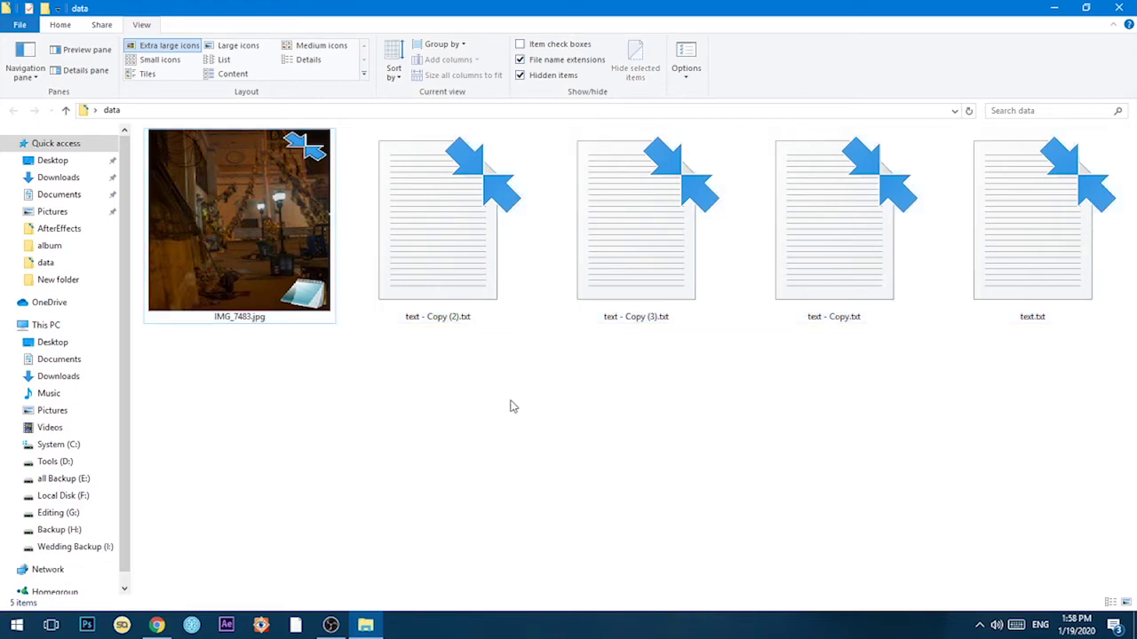
left_click_drag(1038, 366, 181, 238)
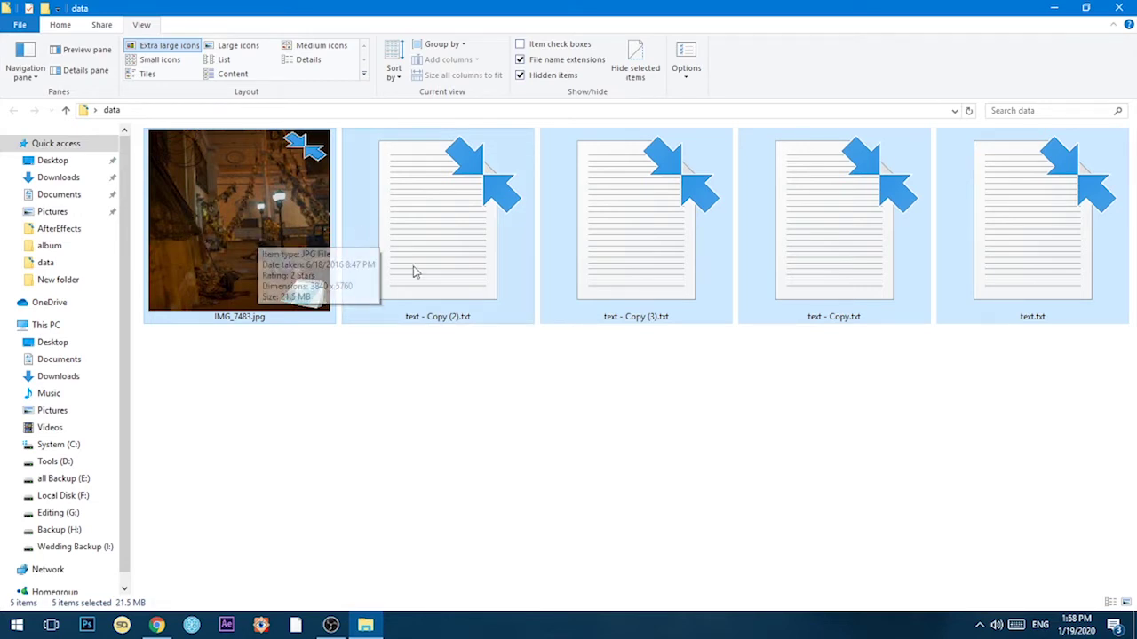
- Reselect the image and all four text files, and start adding them to a WinRAR archive named data.rar
left_click(1064, 333)
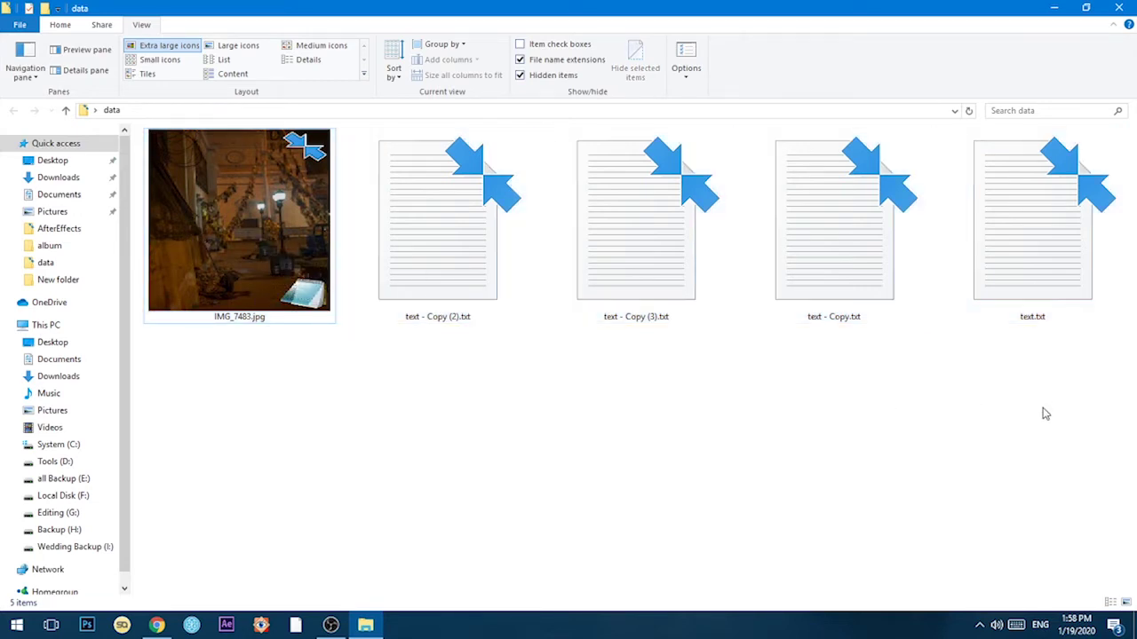
left_click_drag(978, 450, 205, 201)
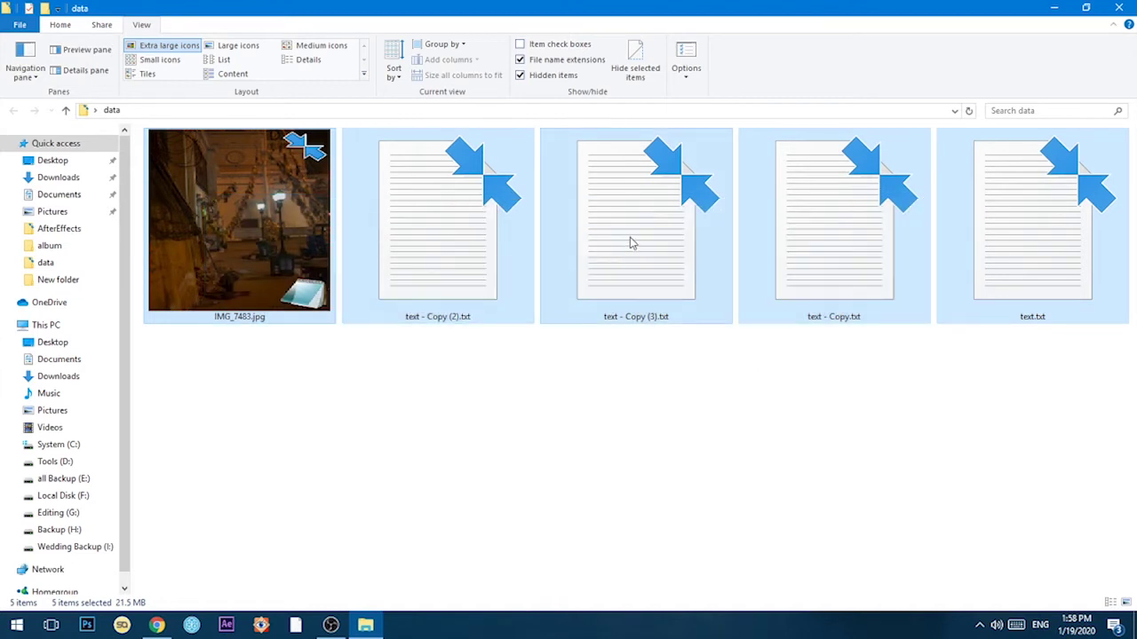
right_click(632, 241)
right_click(243, 203)
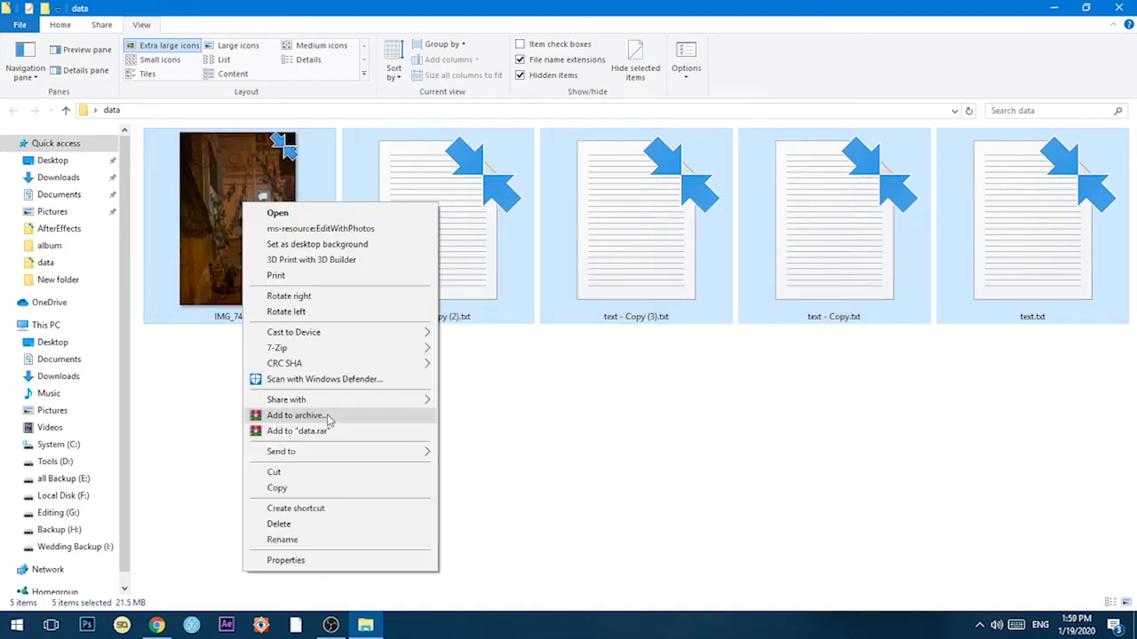
left_click(328, 416)
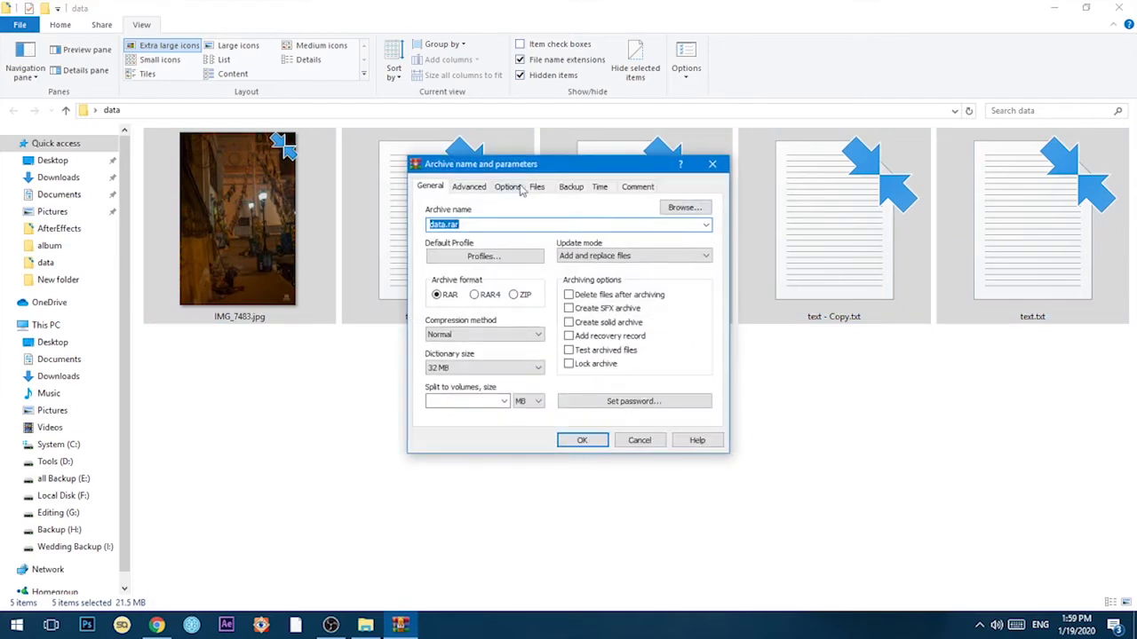
left_click_drag(536, 165, 613, 144)
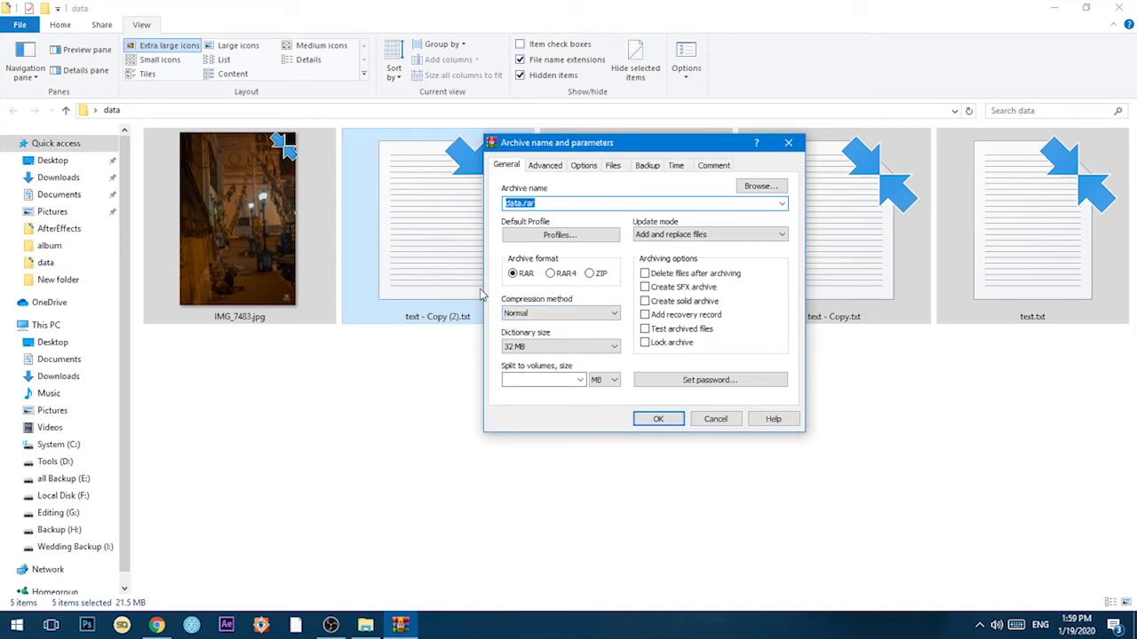
- Enter an archive password with Show password enabled, and create the RAR archive
left_click(675, 381)
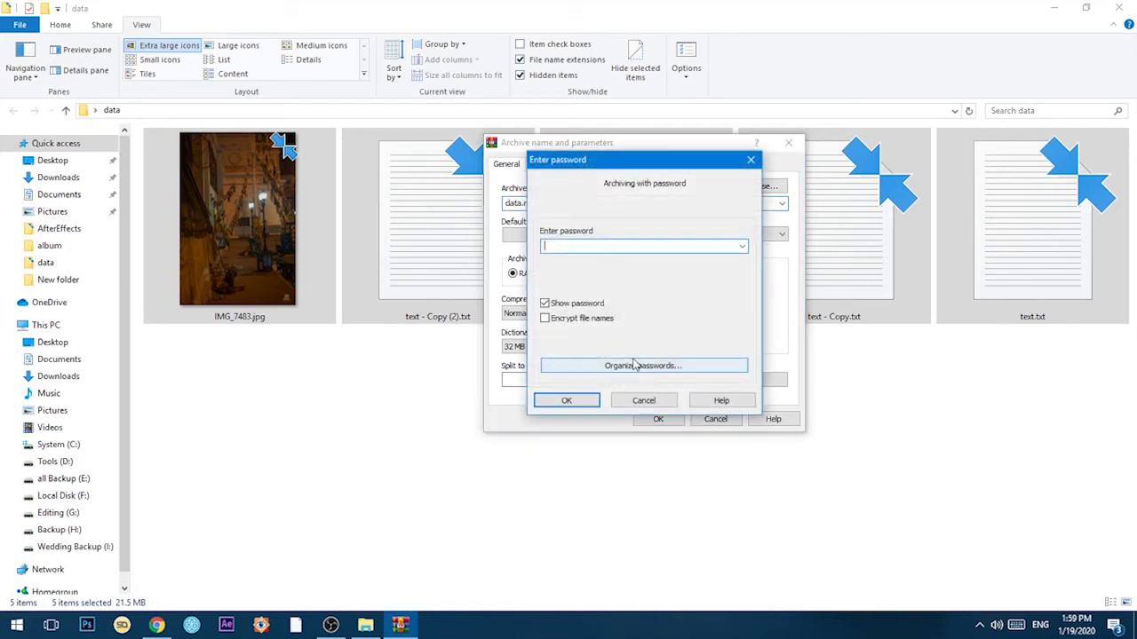
left_click_drag(597, 160, 650, 145)
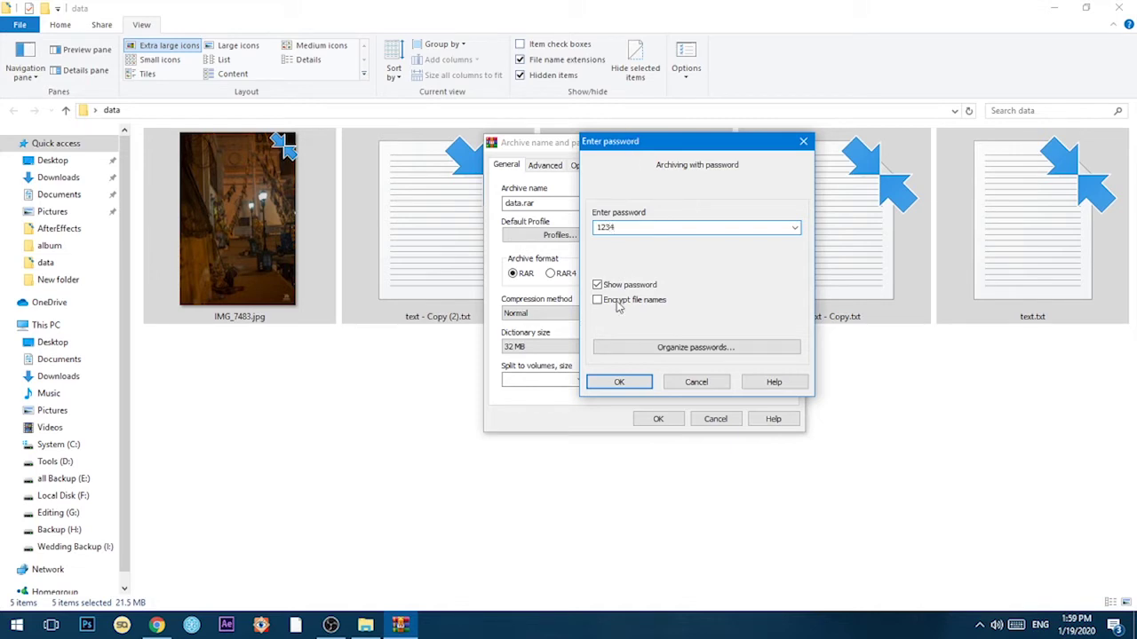
left_click(655, 226)
left_click(633, 286)
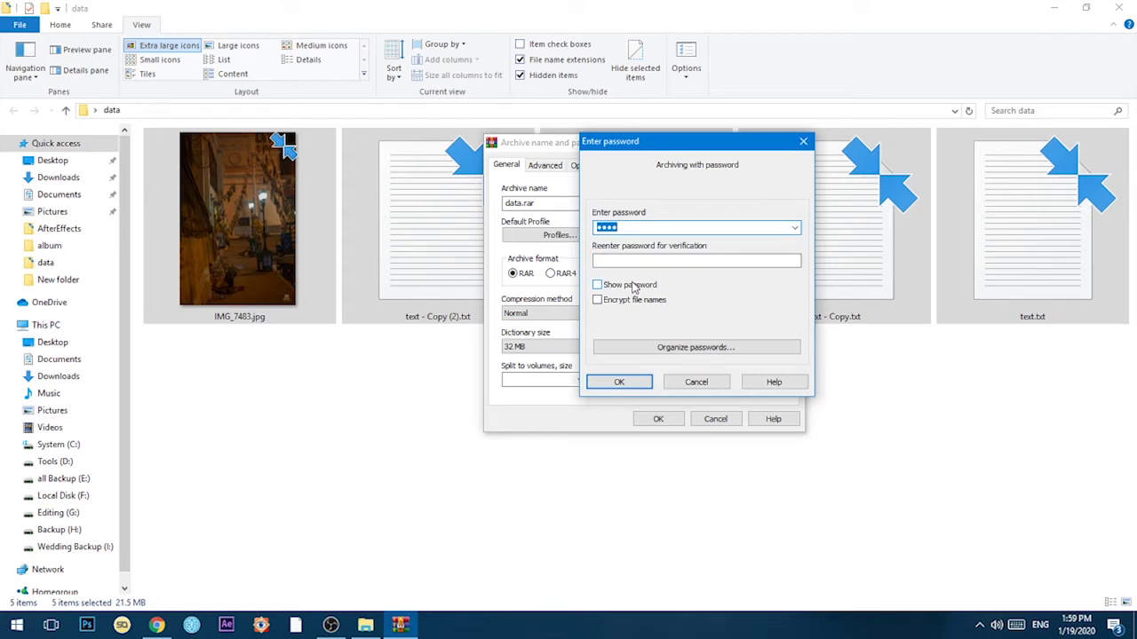
left_click(633, 286)
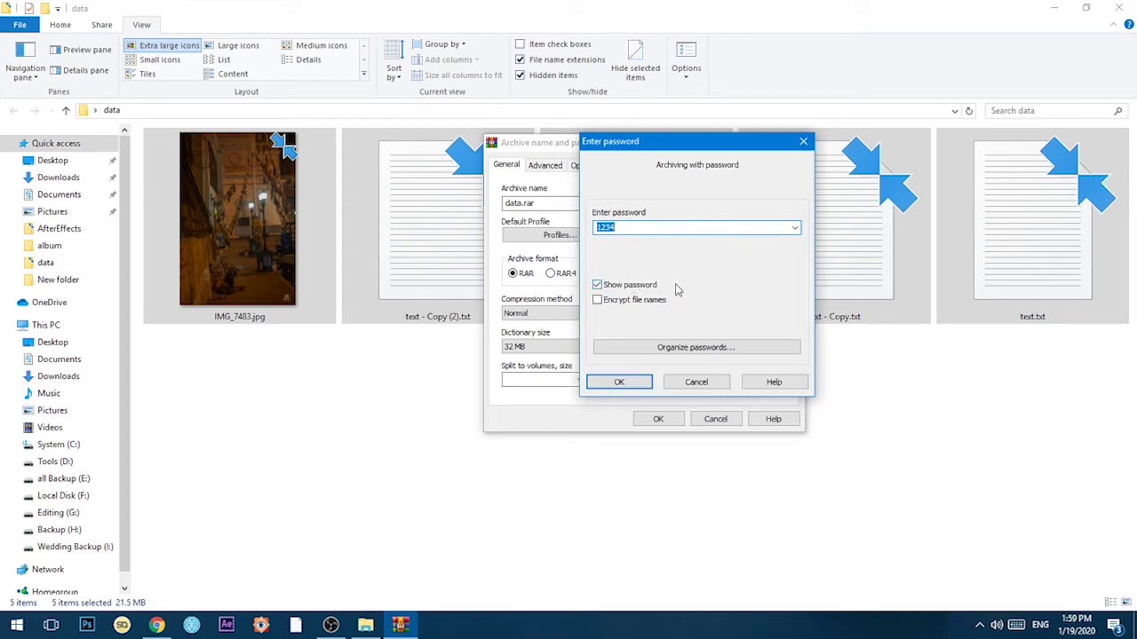
left_click(635, 383)
left_click(658, 418)
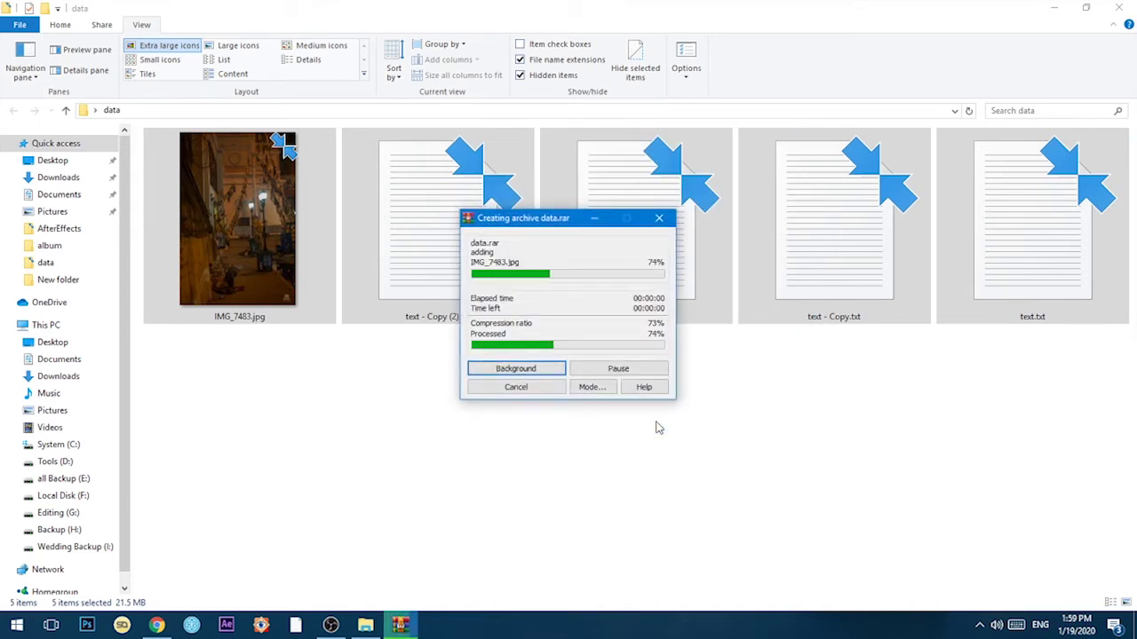
- Rename data.rar to data.txt and accept the extension change
left_click(269, 249)
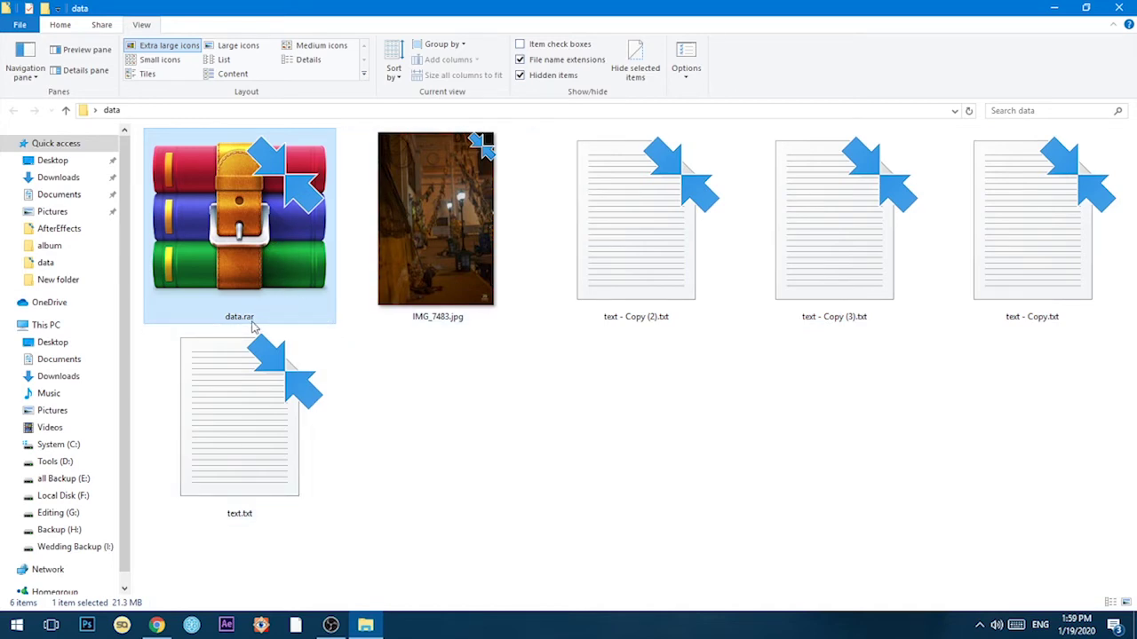
mouse_move(255, 325)
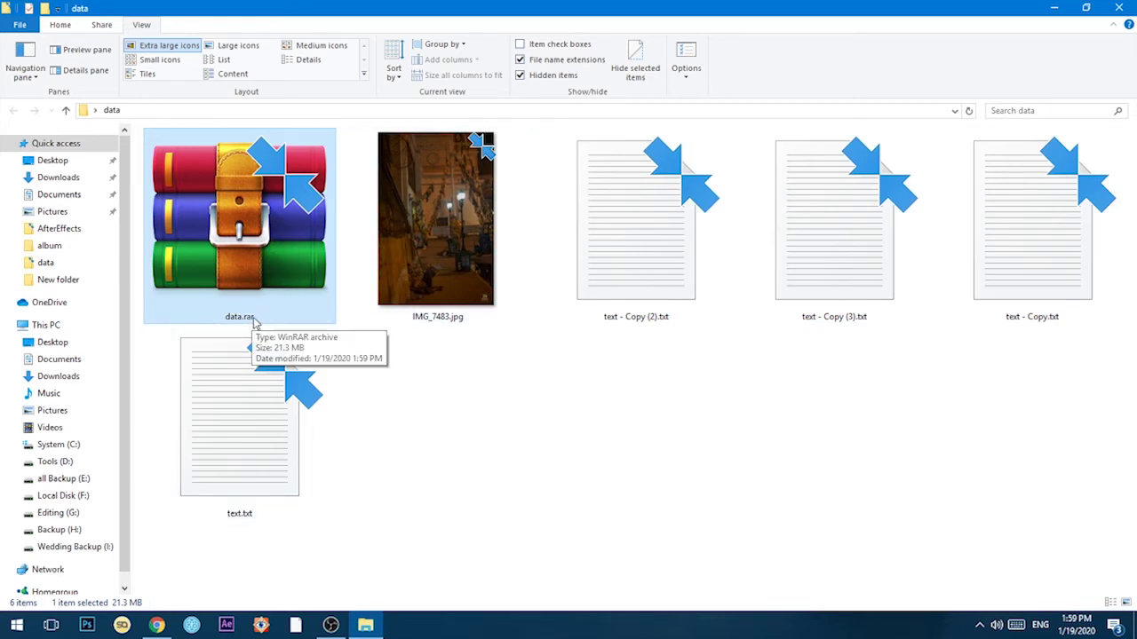
right_click(255, 325)
left_click(284, 355)
left_click(263, 316)
key("BackSpace")
key("BackSpace")
key("BackSpace")
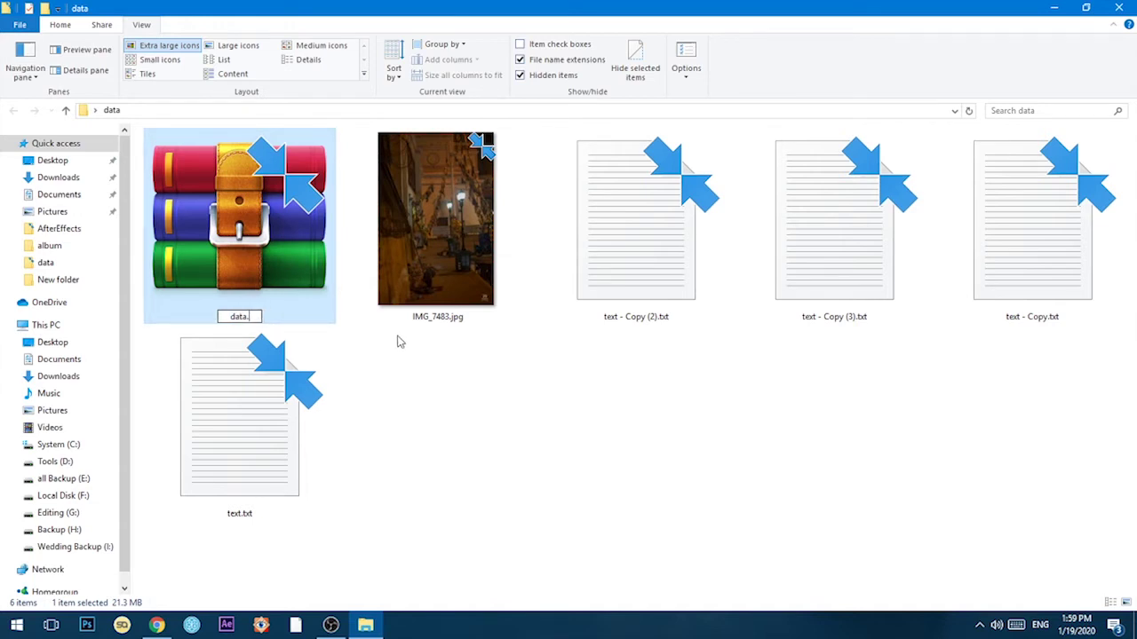
type("txt")
key("Return")
key("Return")
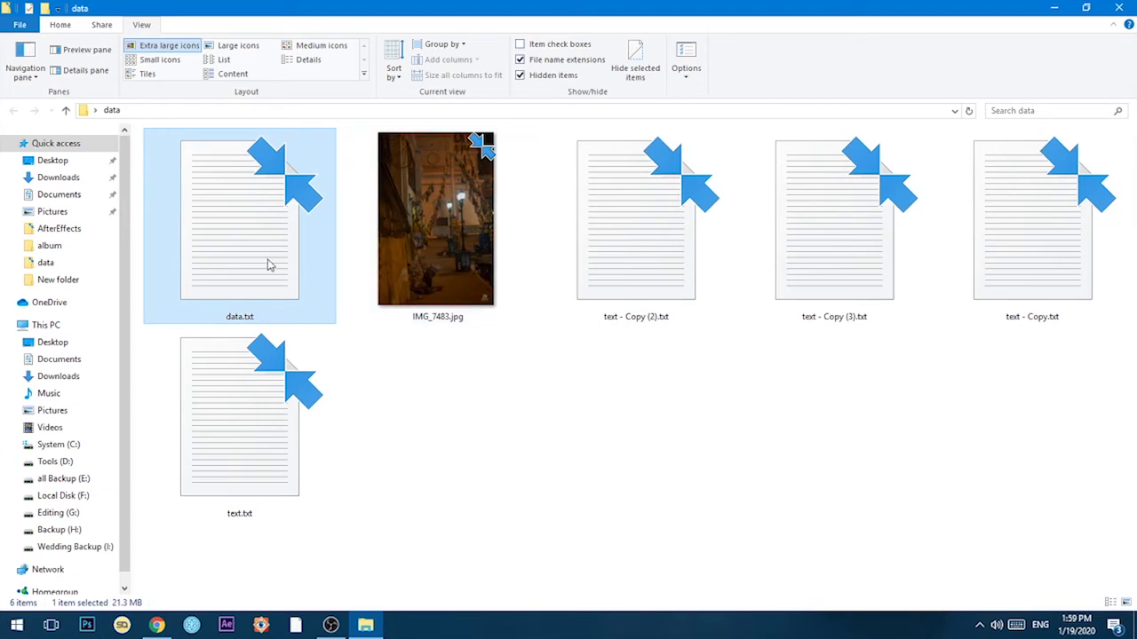
- Rename data.txt back to data.rar and accept the extension change
mouse_move(271, 264)
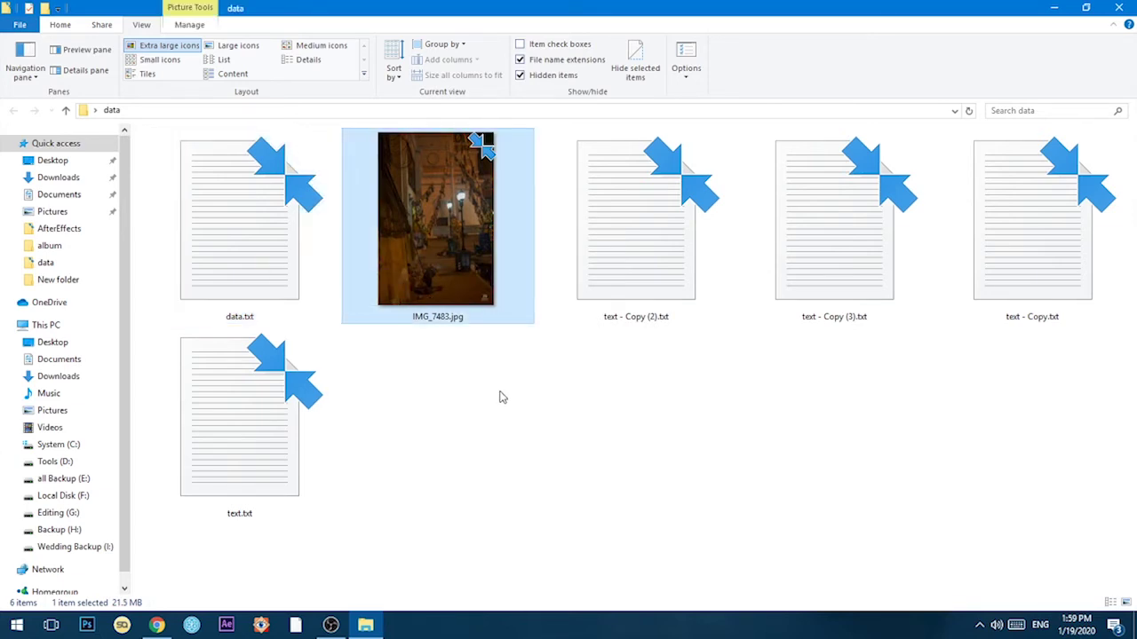
left_click(269, 285)
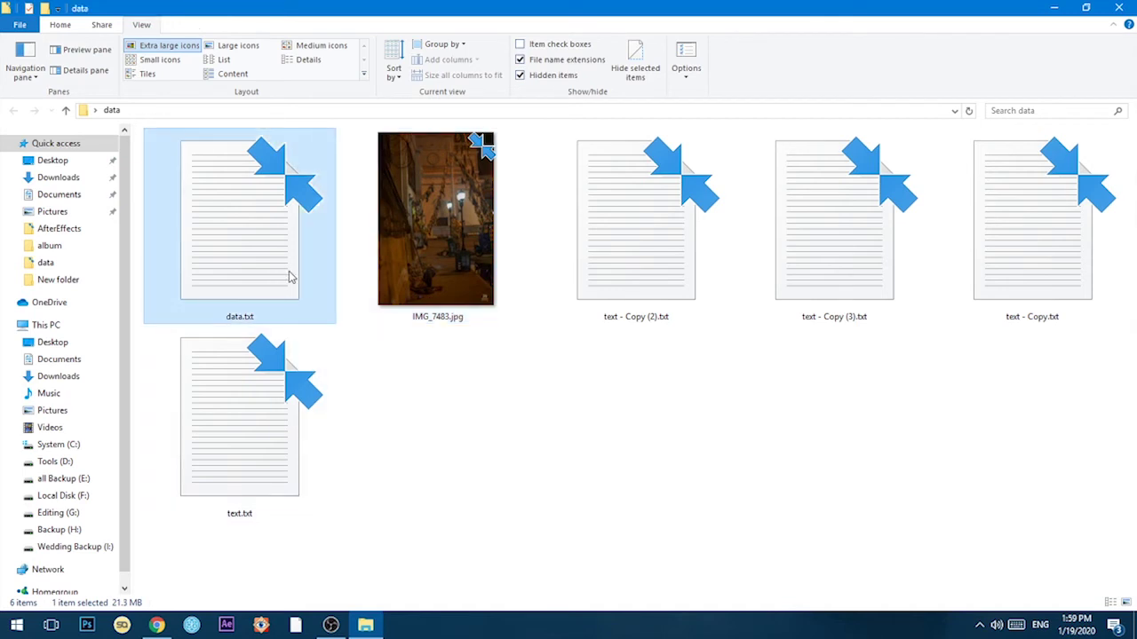
right_click(289, 277)
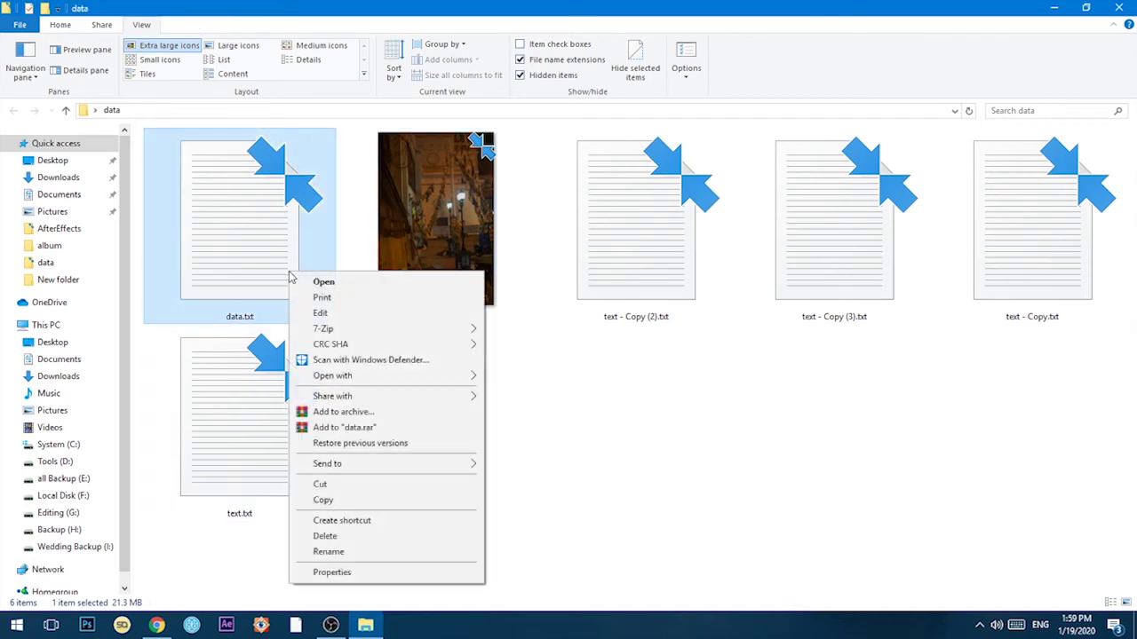
left_click(355, 552)
left_click(259, 317)
key("BackSpace")
key("BackSpace")
key("BackSpace")
type("rar")
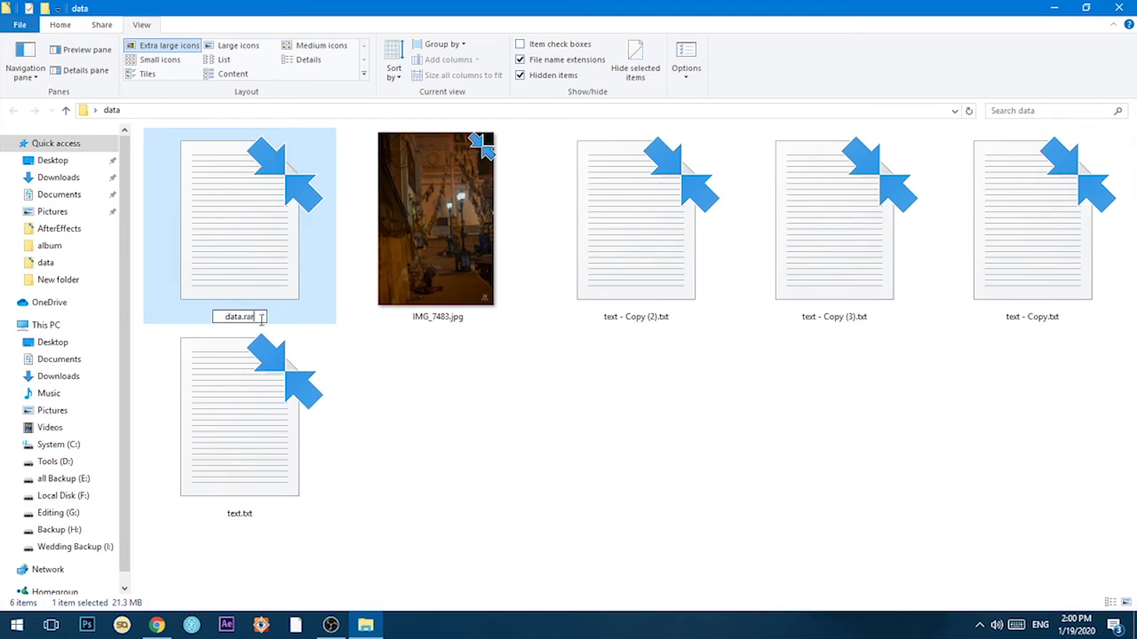
key("Return")
key("Return")
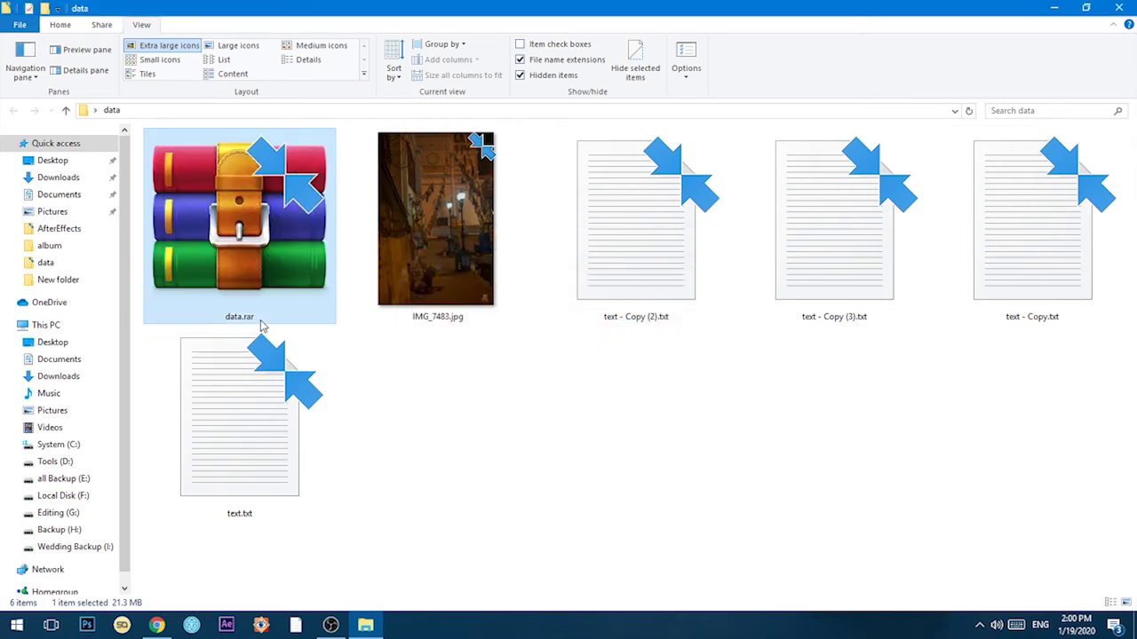
- Open data.rar to check its contents, try to open text - Copy (2).txt inside it, and close the archive
double_click(263, 253)
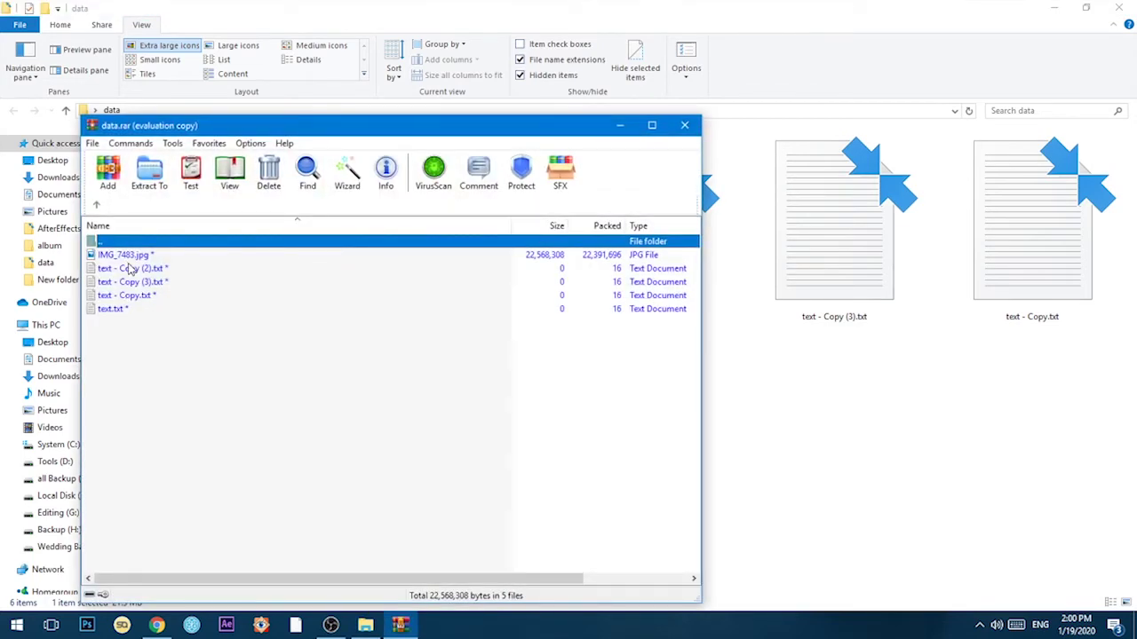
double_click(130, 268)
left_click(495, 238)
left_click(499, 305)
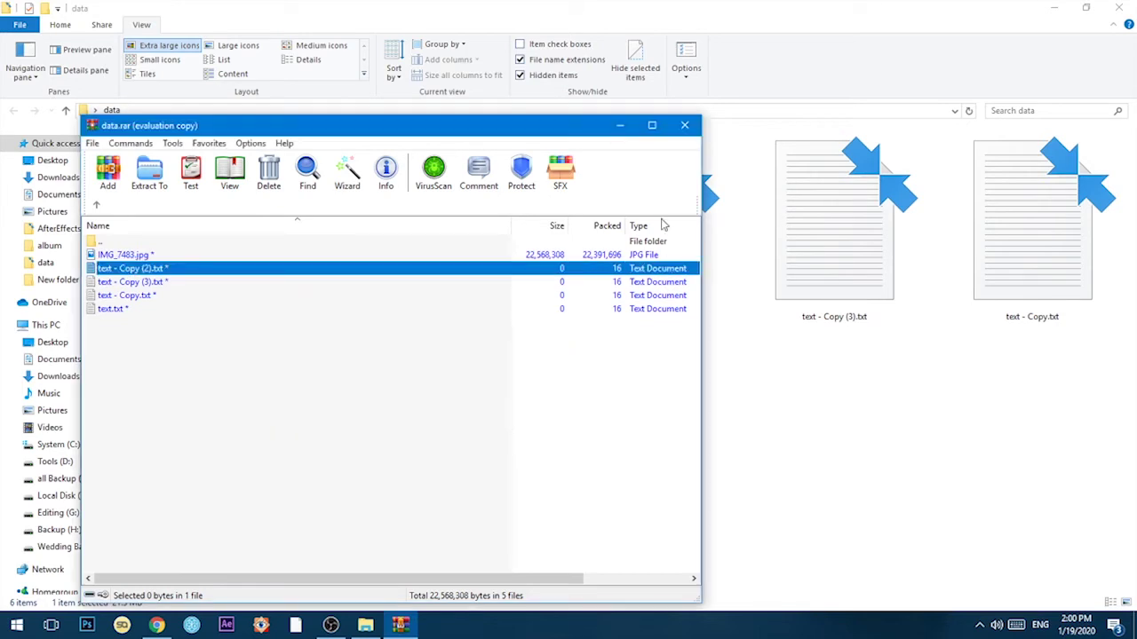
left_click(683, 125)
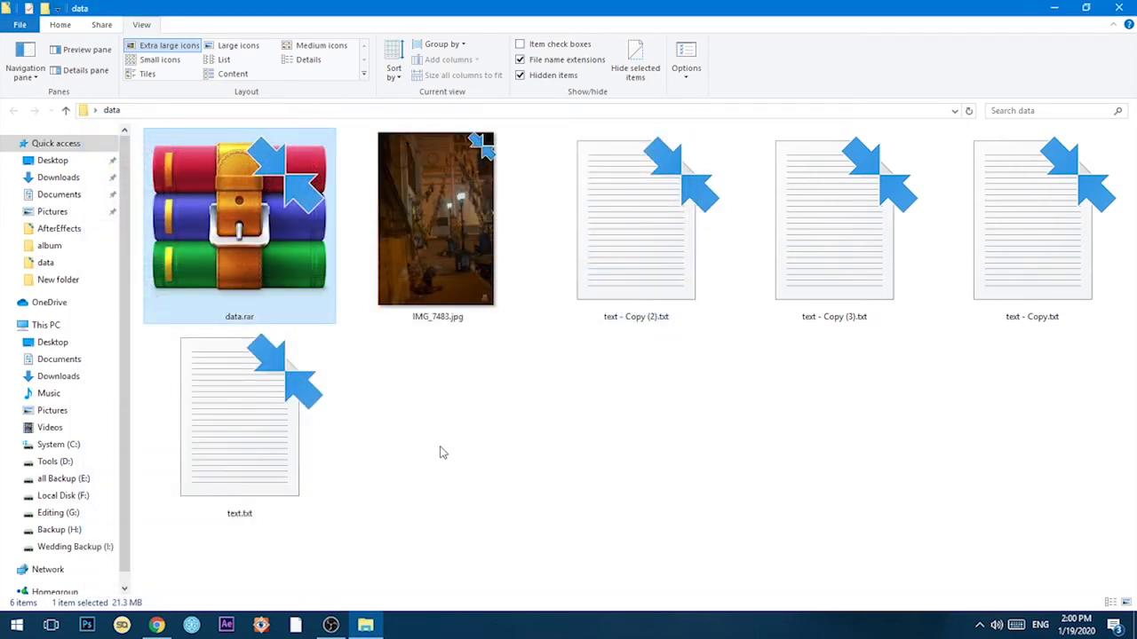
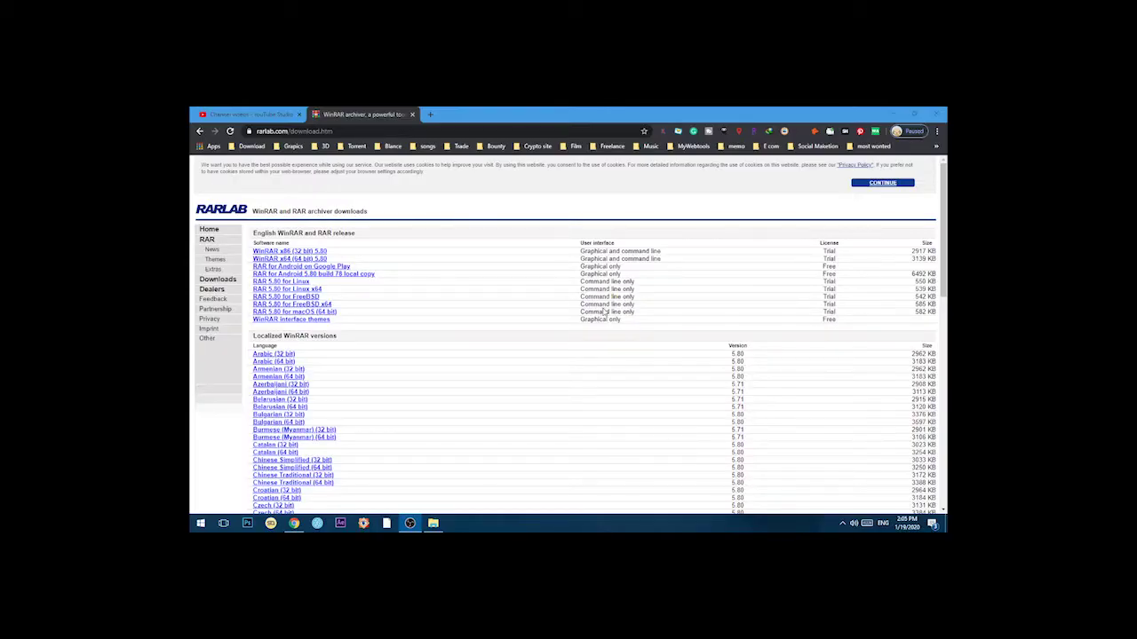
- In the browser, dismiss the cookie notice on the RARLAB download page and examine the available WinRAR and RAR releases
left_click(870, 182)
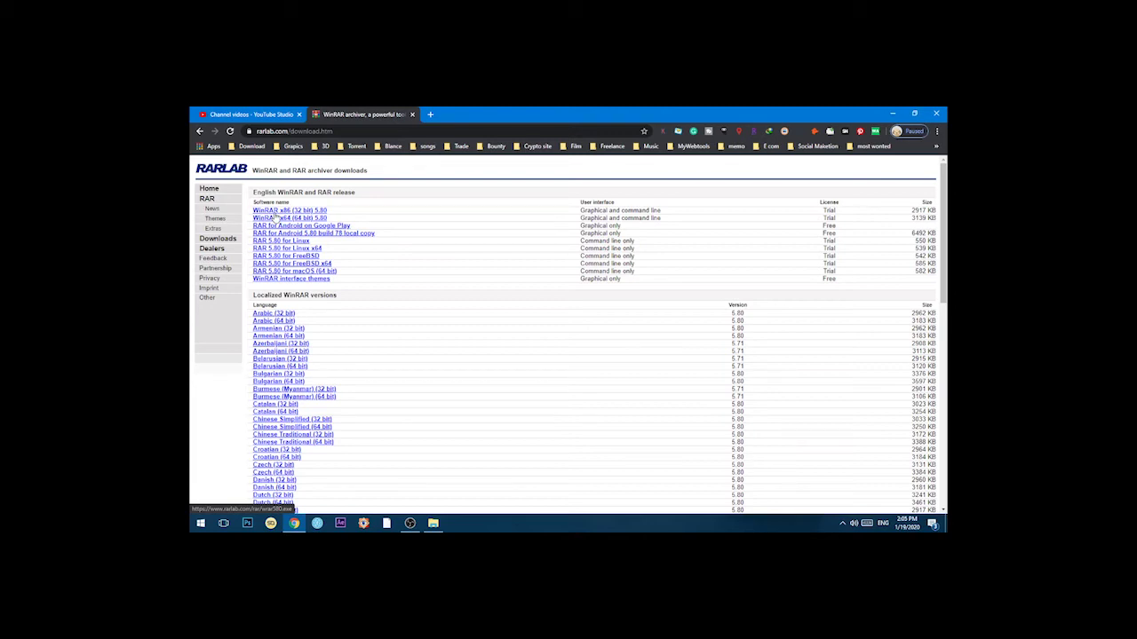
scroll(276, 218, "down", 1)
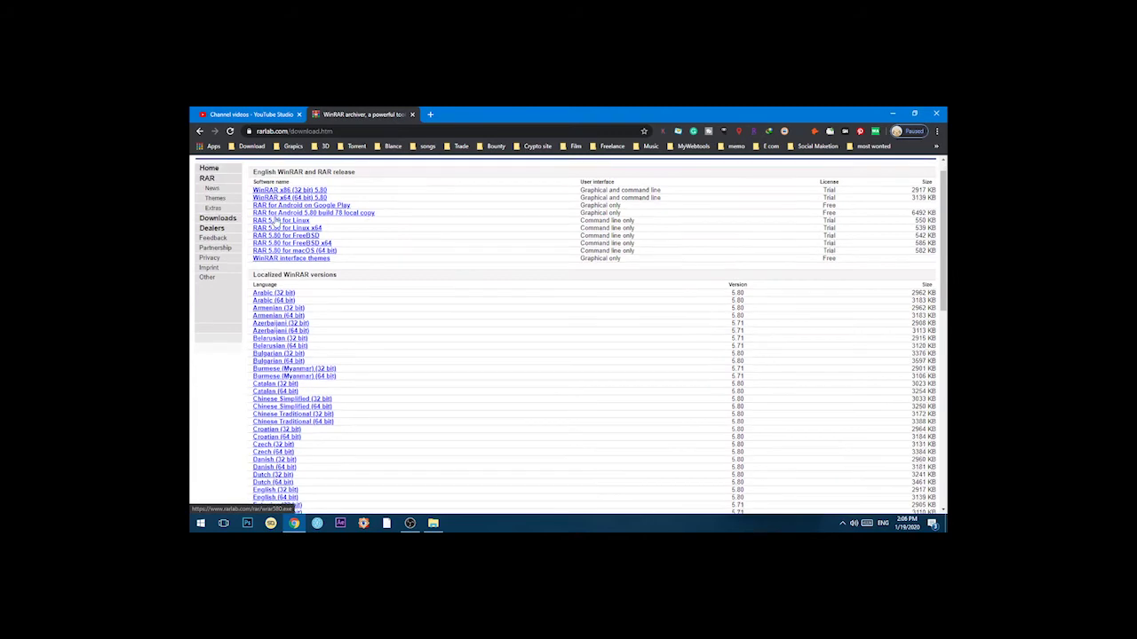
scroll(277, 222, "up", 1)
scroll(276, 222, "down", 12)
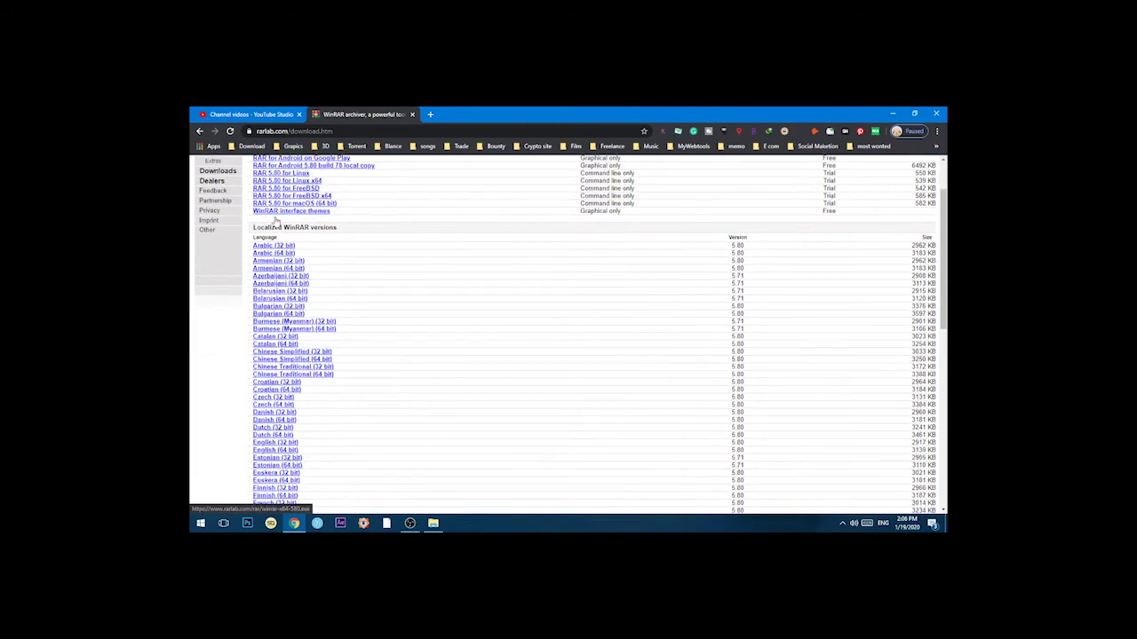
scroll(275, 224, "up", 12)
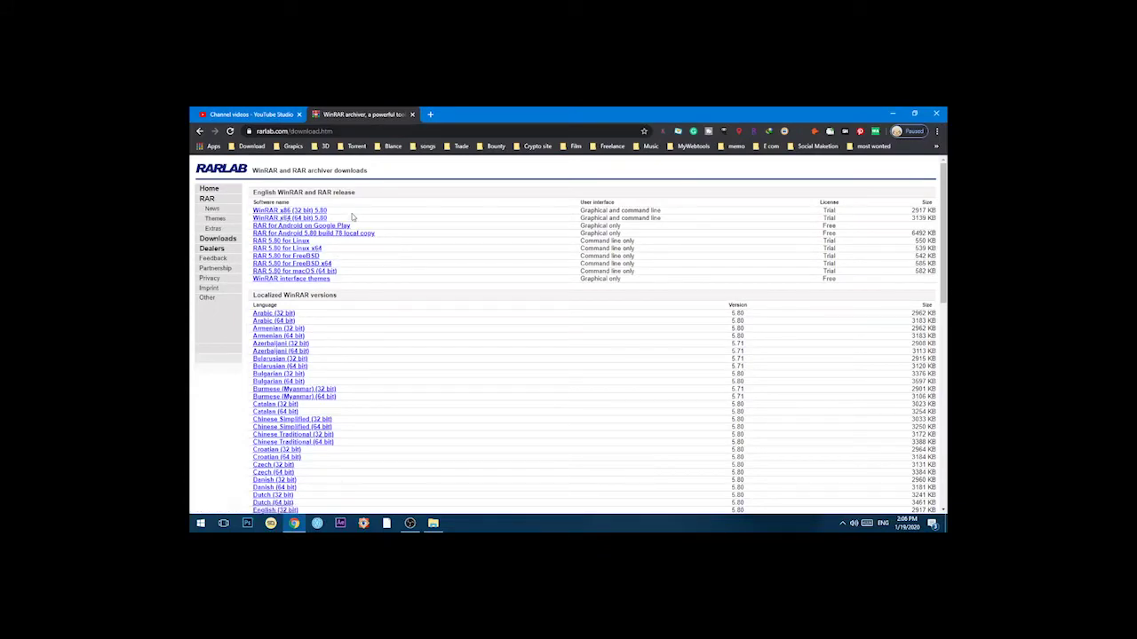
scroll(258, 235, "down", 1)
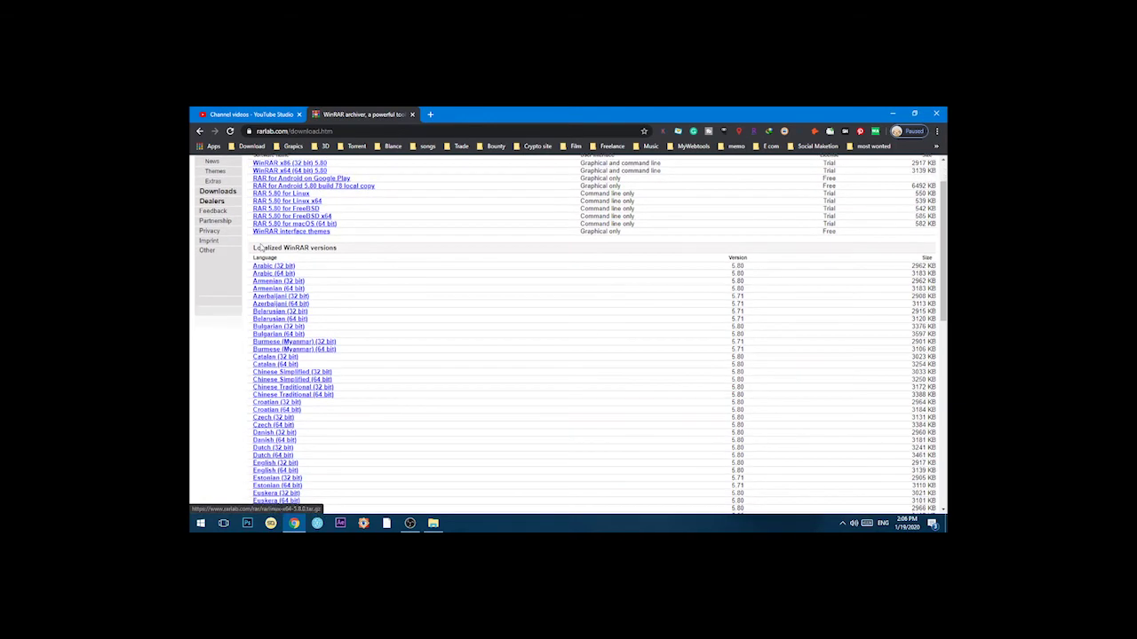
scroll(258, 248, "up", 1)
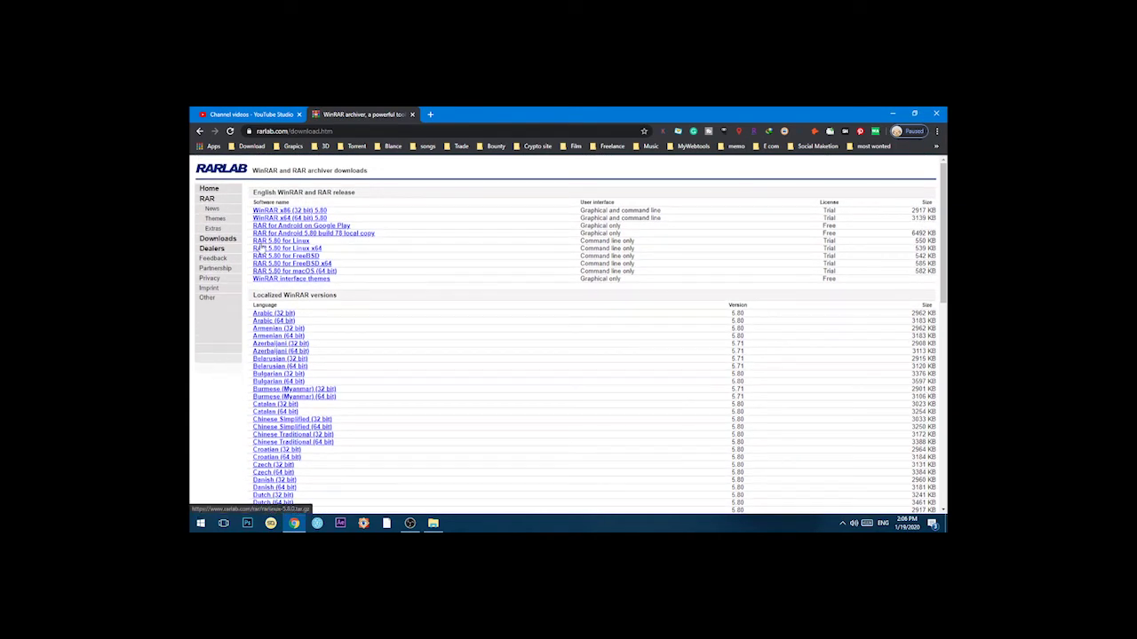
scroll(258, 249, "down", 3)
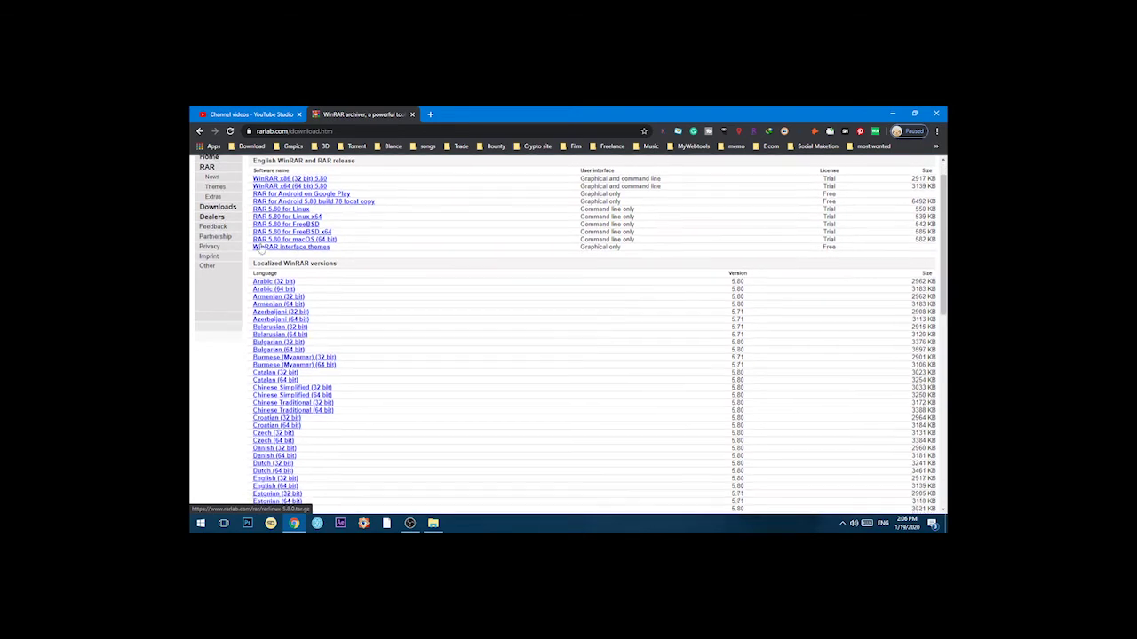
scroll(258, 248, "up", 3)
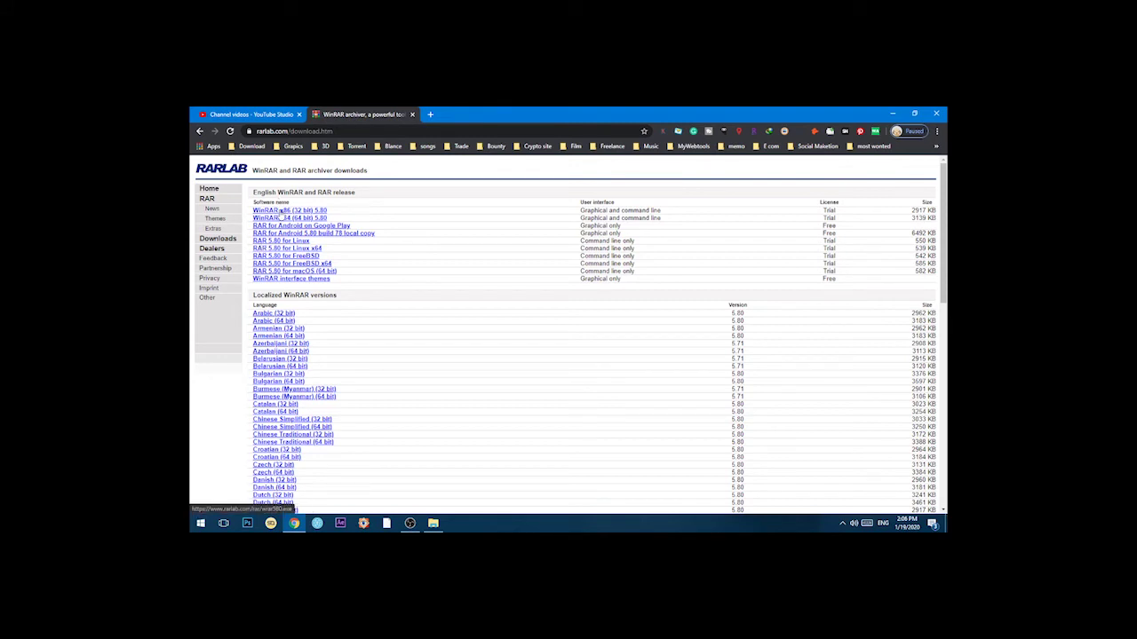
- View the download prompt for WinRAR x86 (32 bit) 5.80, cancel it, and look through the localized versions list
left_click(281, 210)
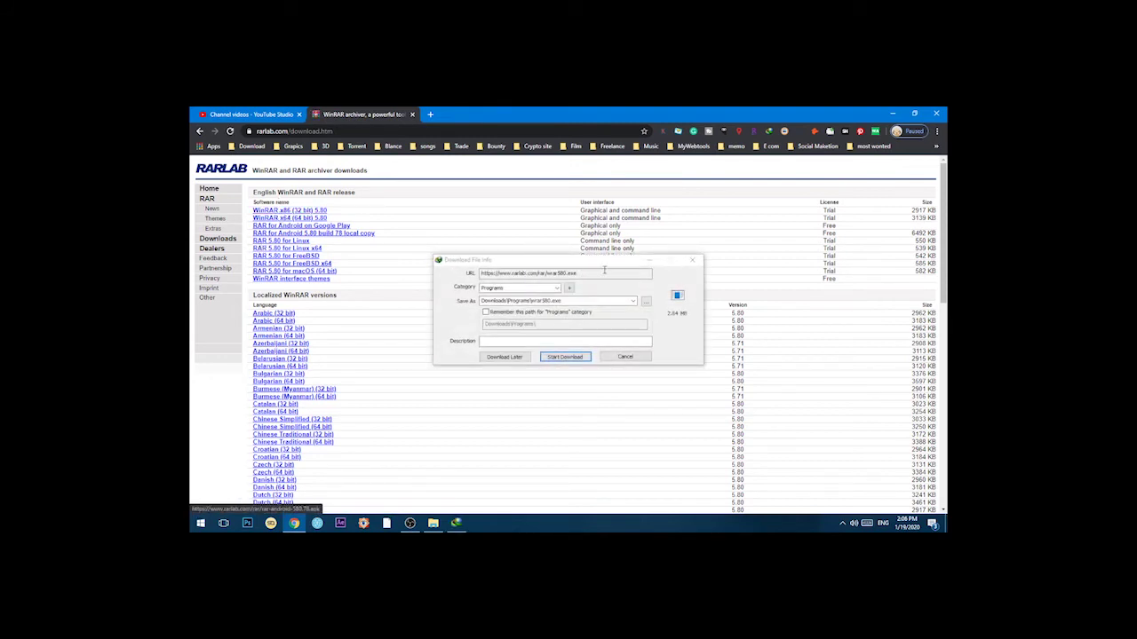
left_click(619, 358)
scroll(412, 249, "down", 8)
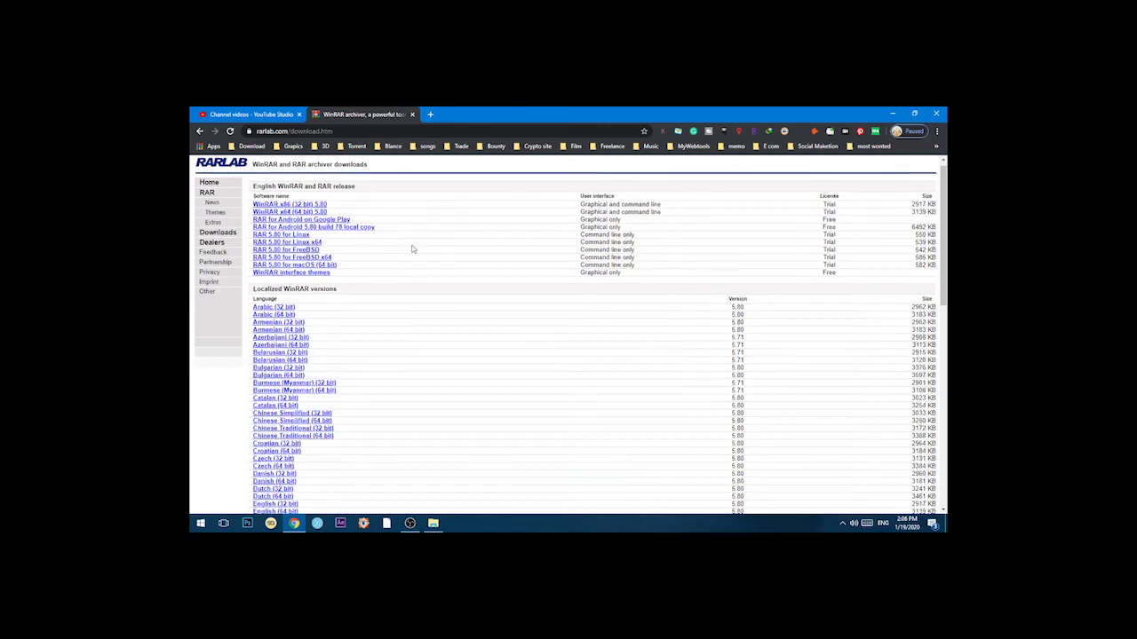
scroll(412, 249, "down", 3)
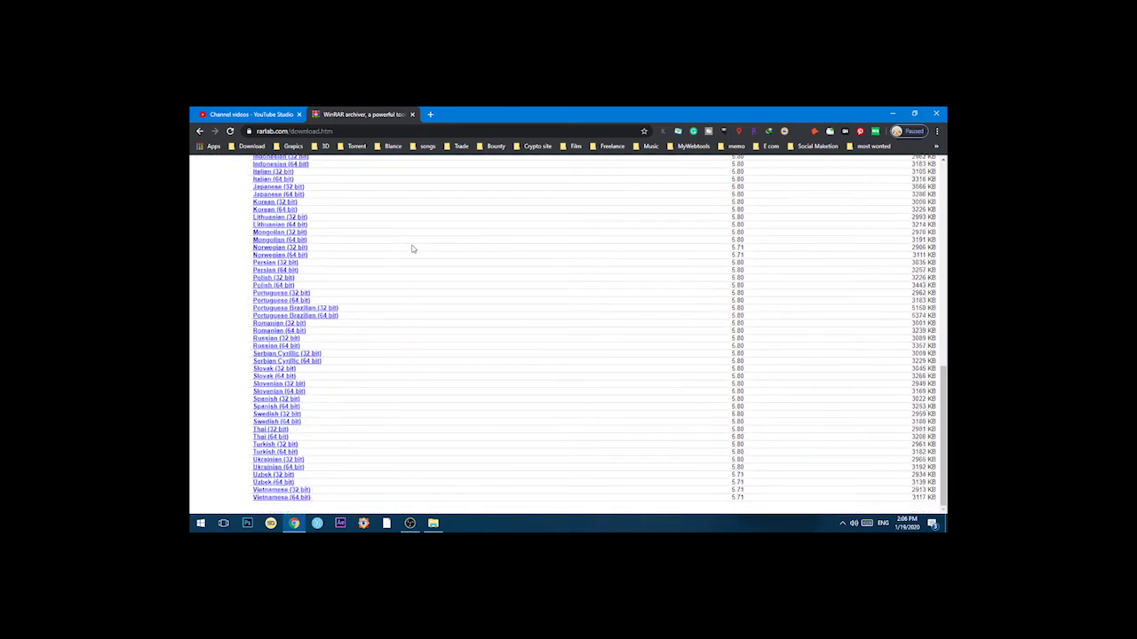
scroll(412, 248, "up", 6)
scroll(412, 249, "up", 2)
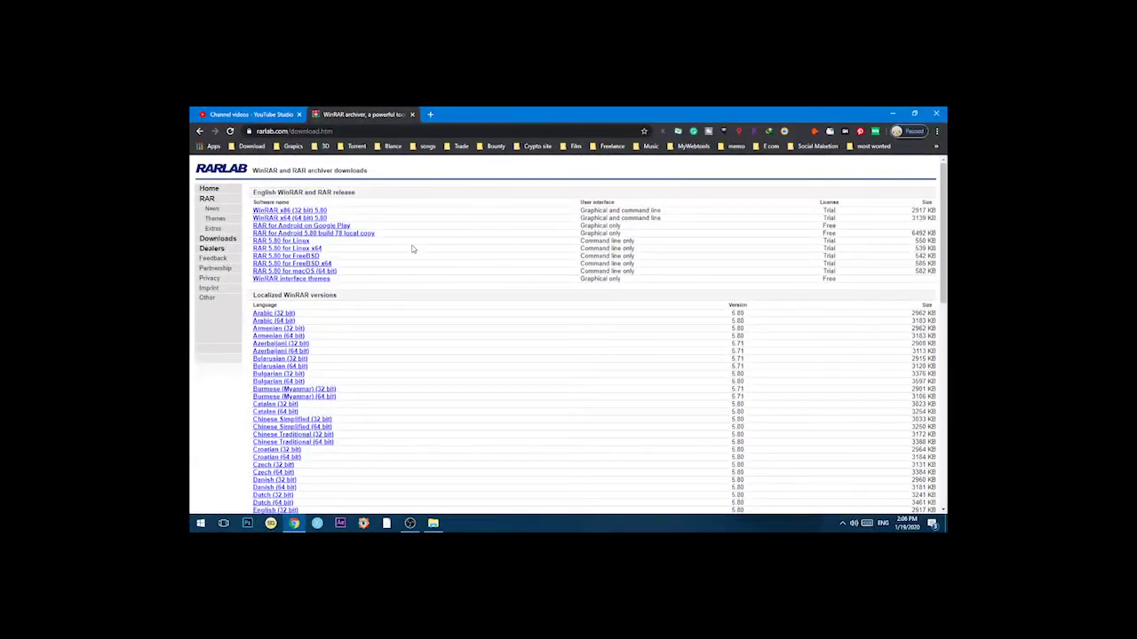